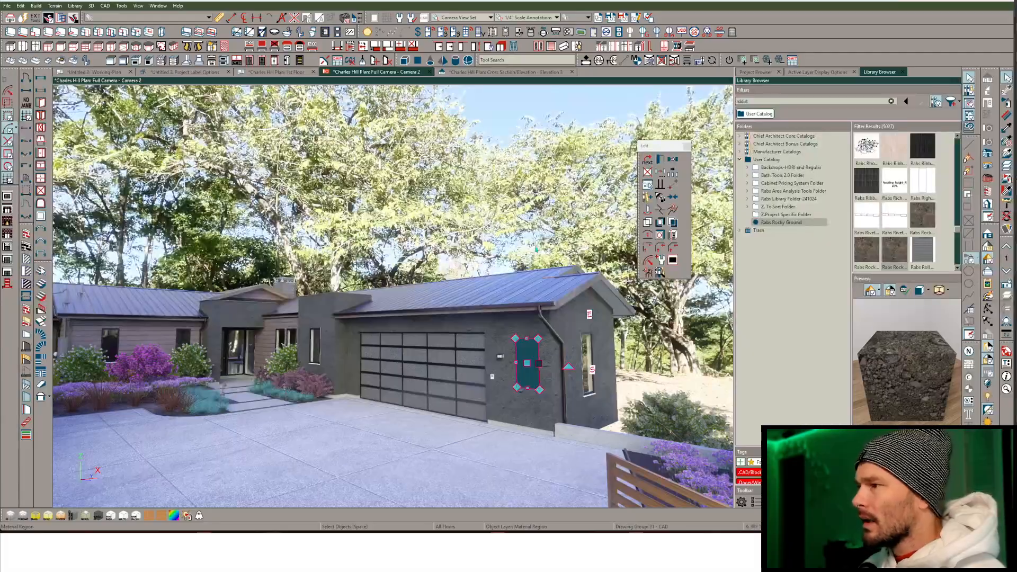
Examine the material region beside the garage door up close and look through the wall building commands
middle_click_drag(534, 246, 356, 381)
scroll(356, 382, "up", 5)
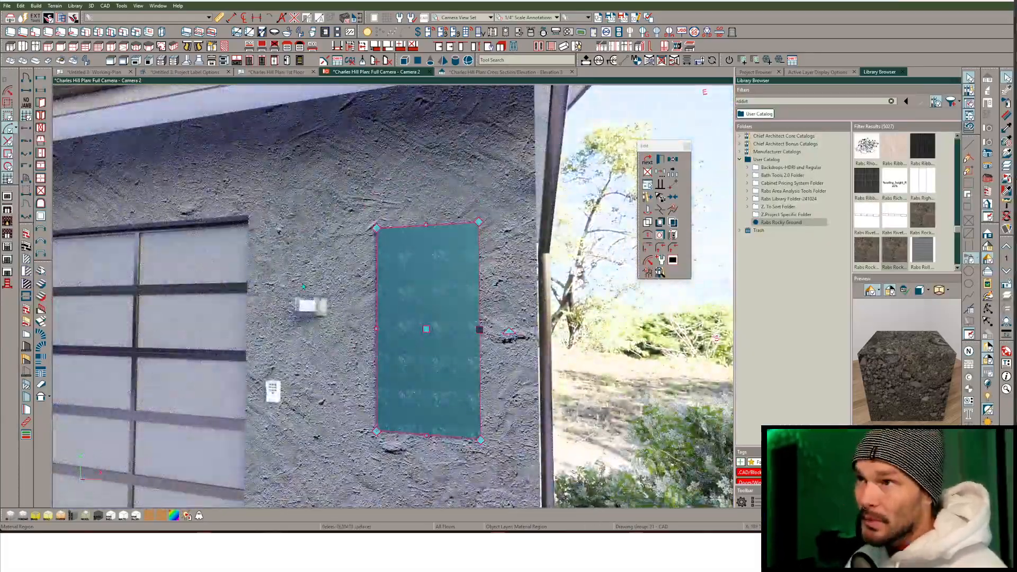
key("alt+b")
key("Right")
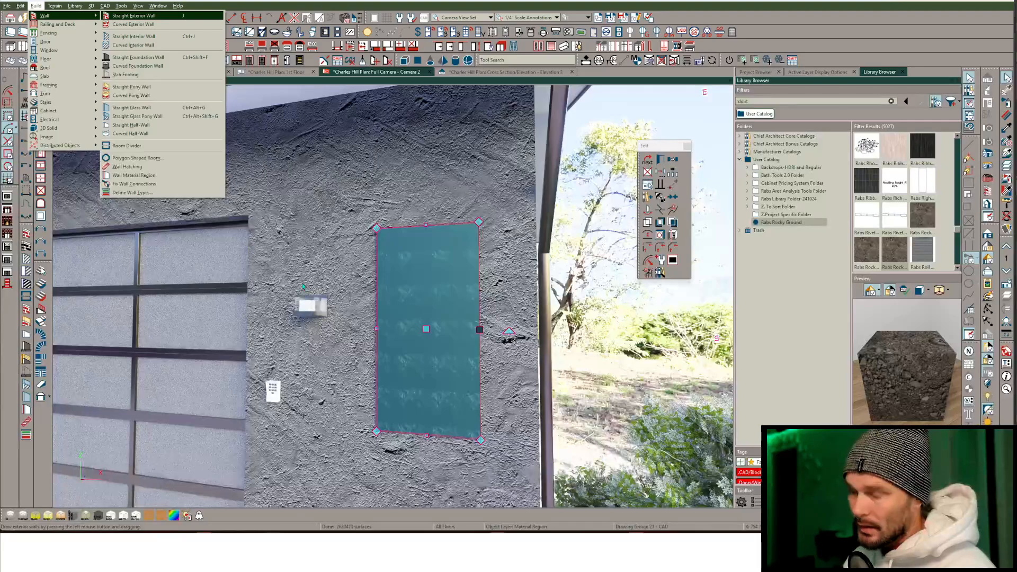
key("Up")
key("Up")
key("Up")
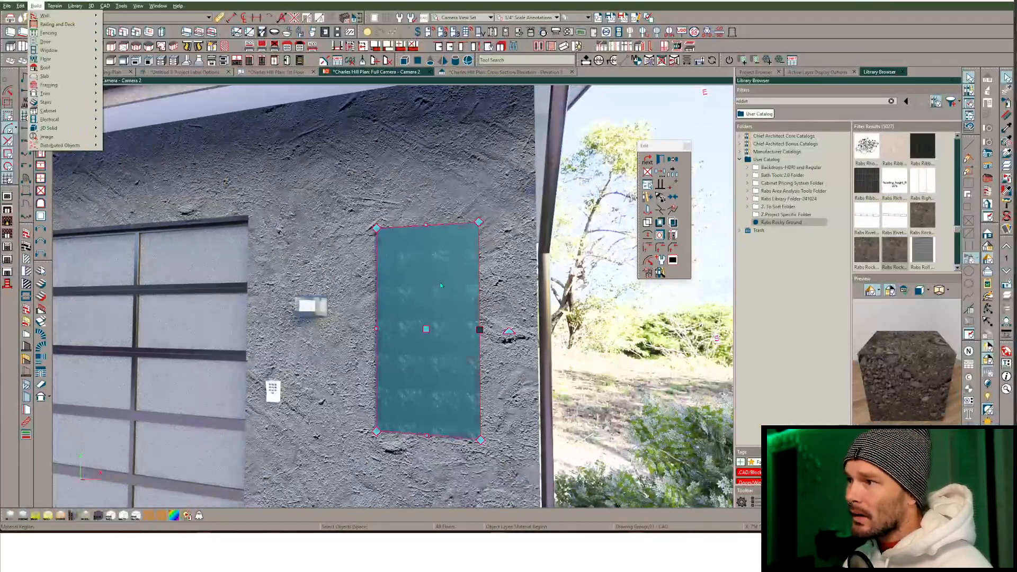
left_click(441, 286)
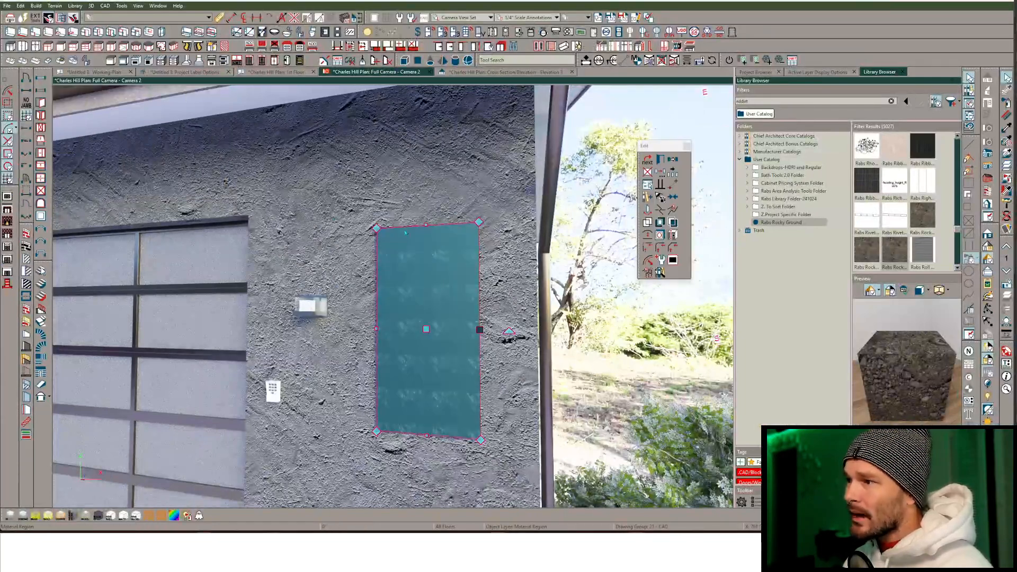
Enable Cut Finish Layers of Parent Object for the material region beside the garage door and set its 065-Rabs Iron layer to 1/16" thick
double_click(395, 304)
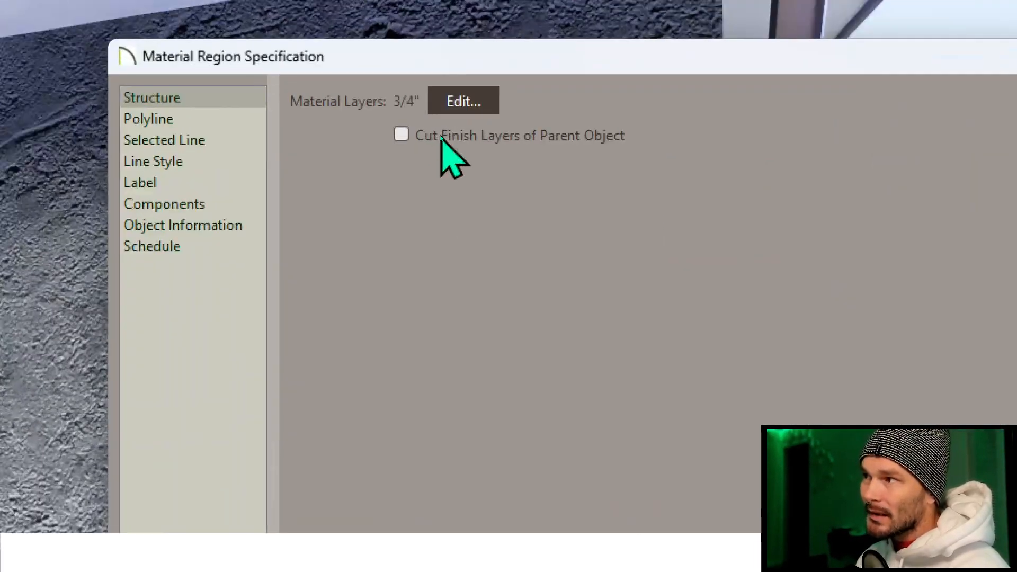
left_click(441, 136)
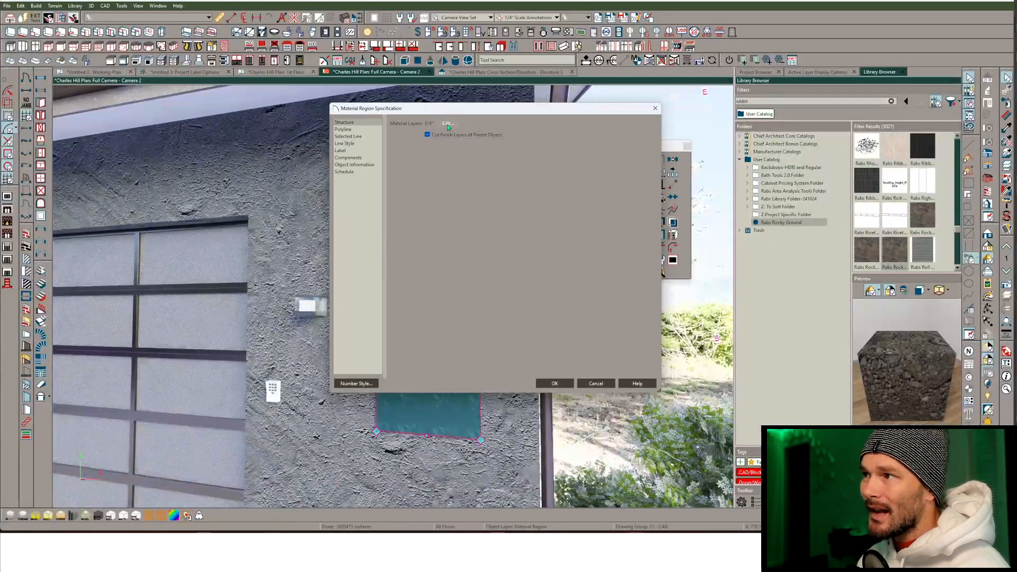
left_click(447, 124)
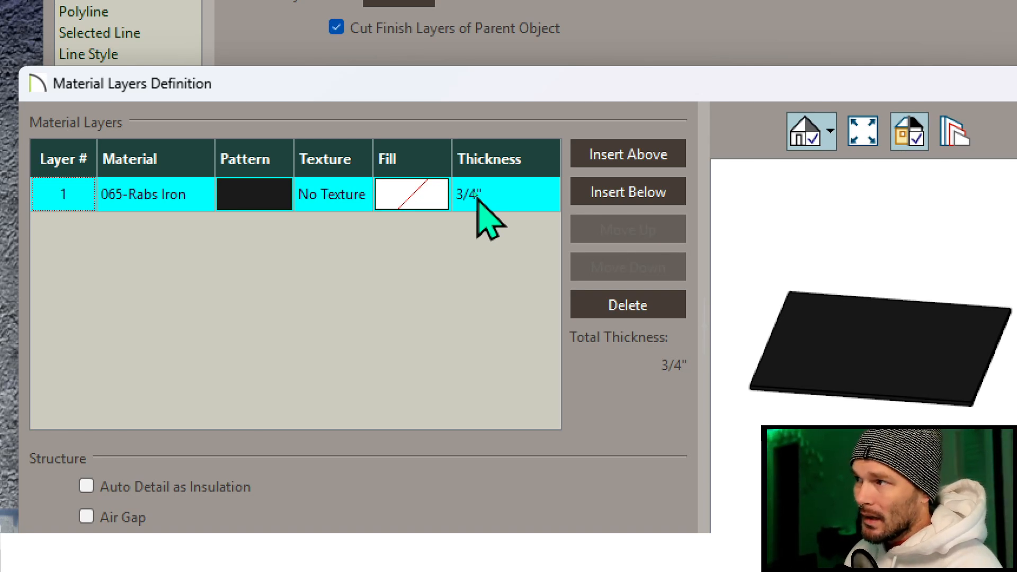
left_click(477, 196)
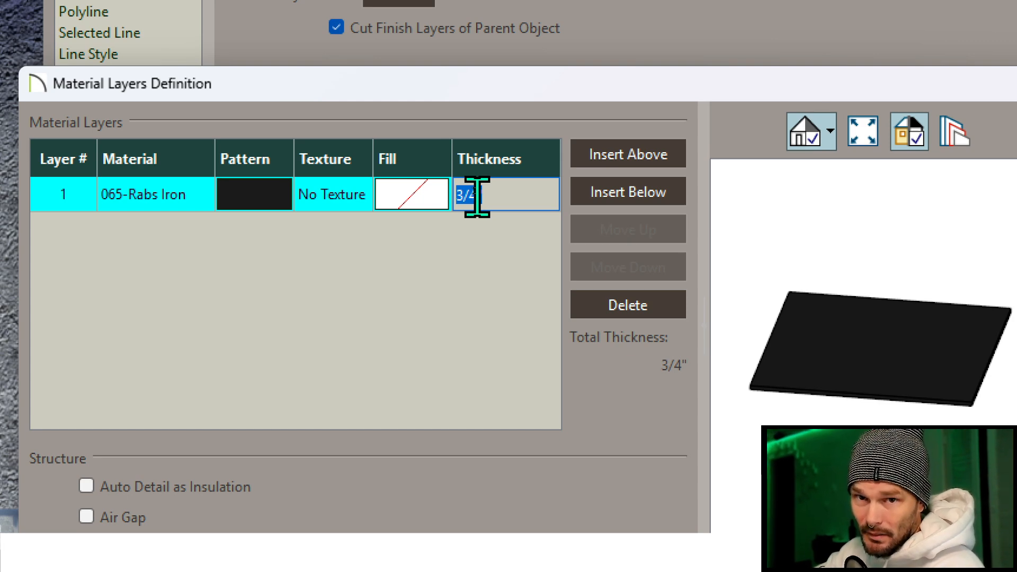
type("1/1")
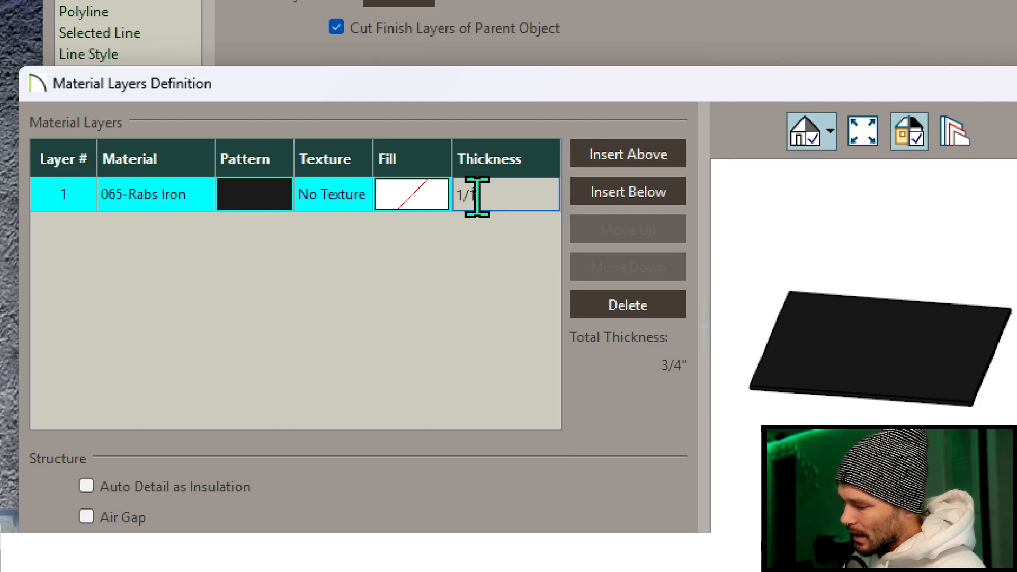
type("6")
key("Return")
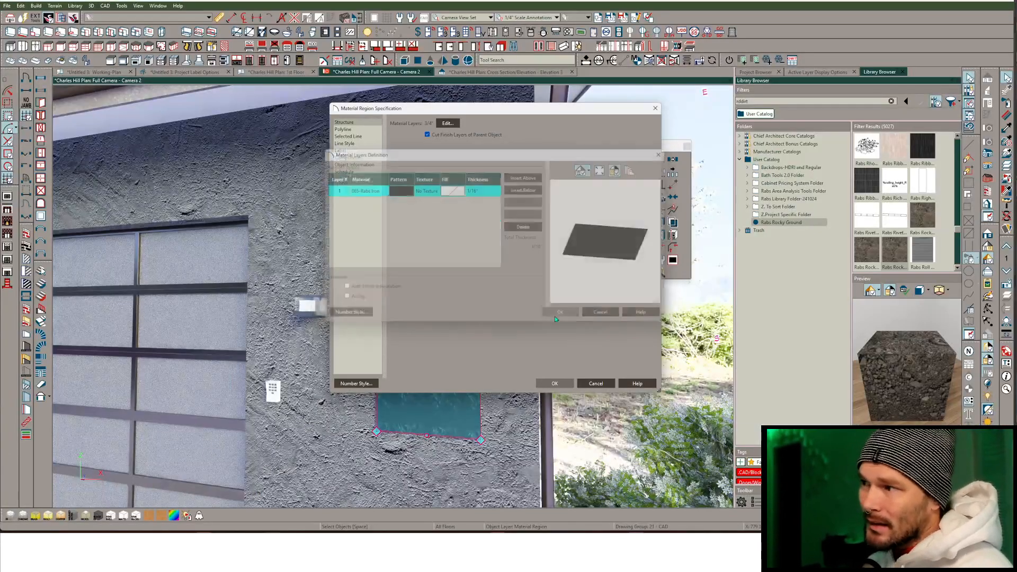
left_click(556, 316)
left_click(556, 384)
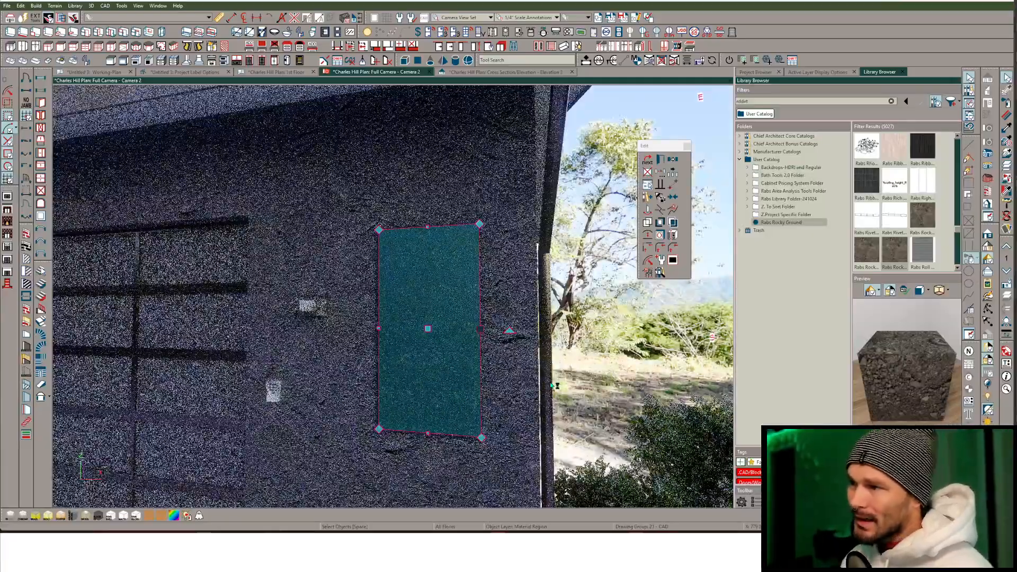
Inspect the recessed material region from an angle and set its iron layer thickness to 3/8"
scroll(519, 386, "up", 4)
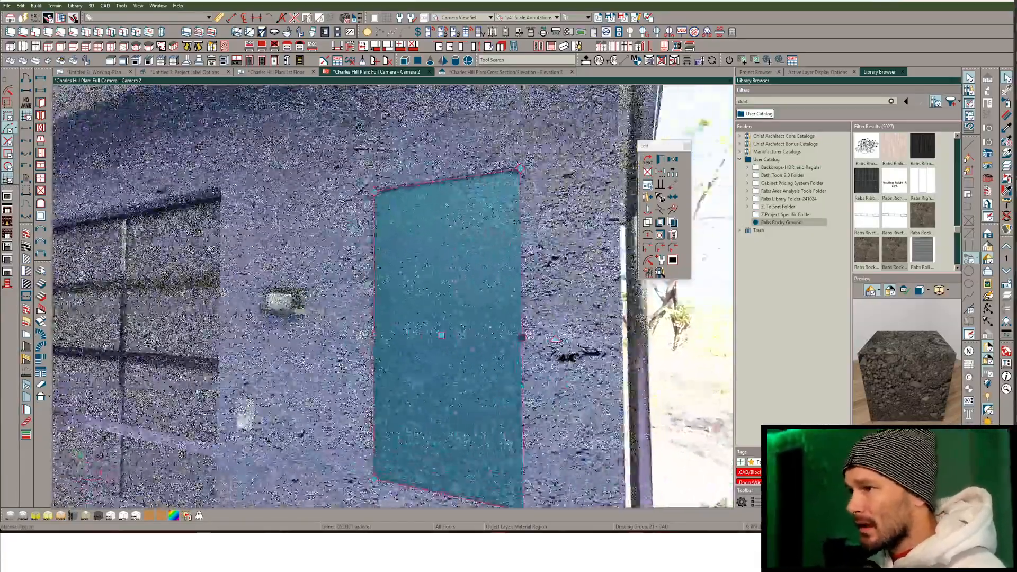
middle_click_drag(519, 386, 441, 383)
key("Escape")
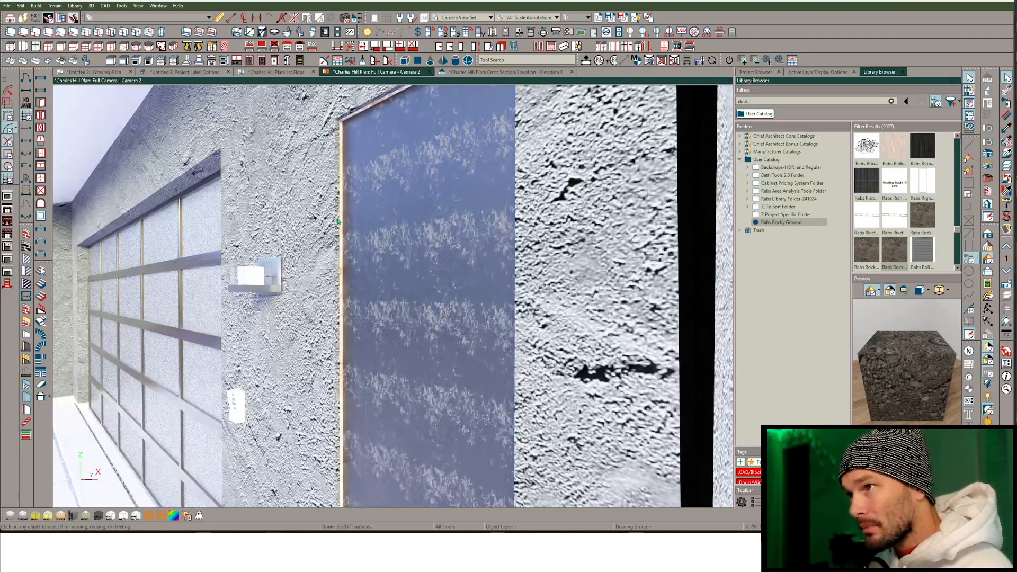
left_click(453, 220)
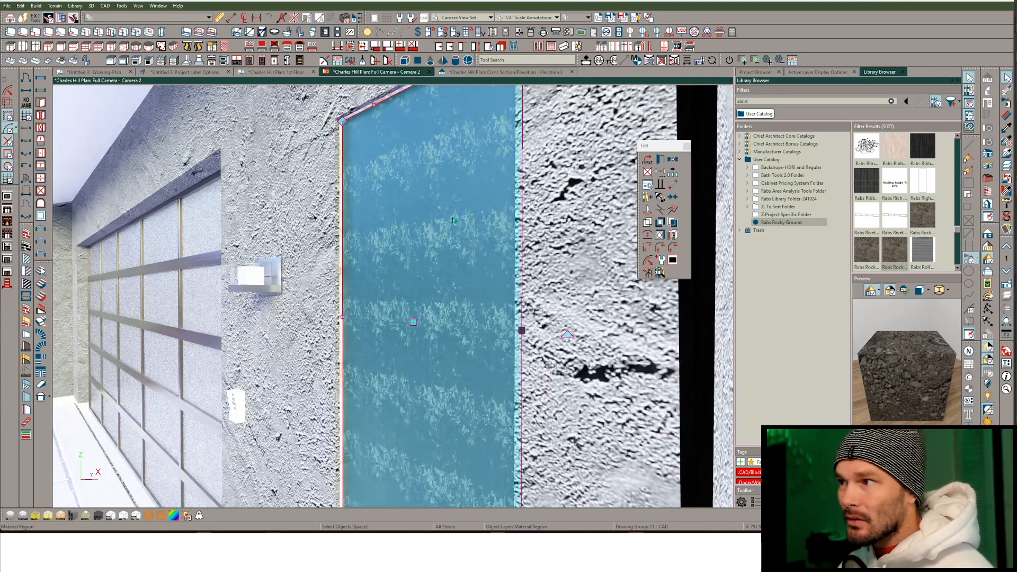
double_click(452, 220)
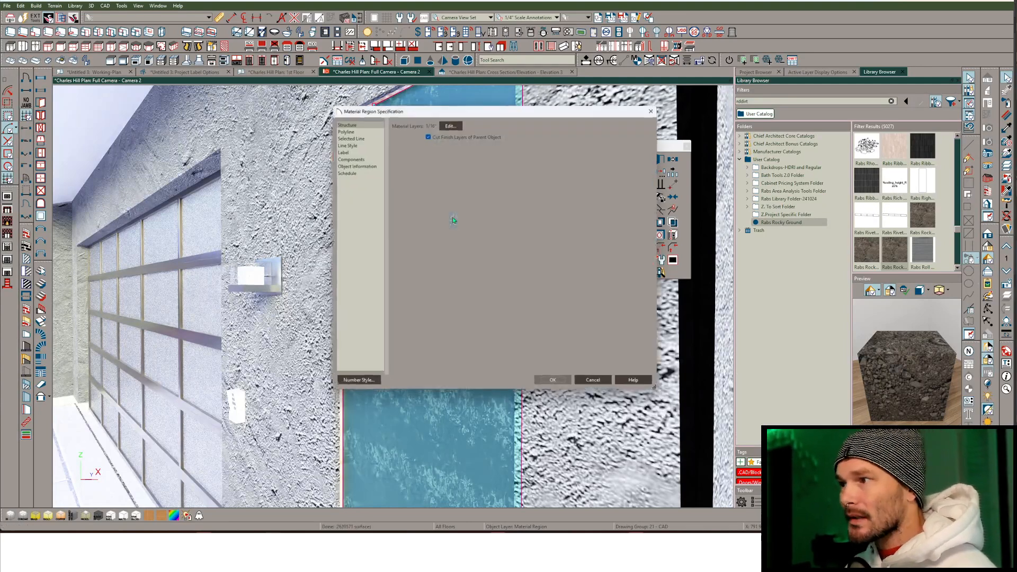
left_click(449, 123)
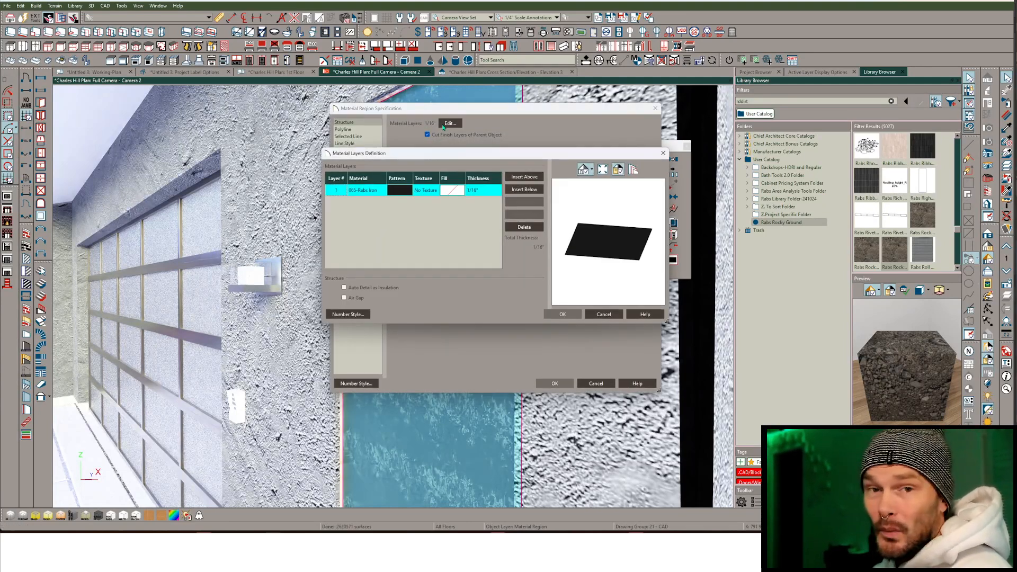
left_click(478, 191)
type("3")
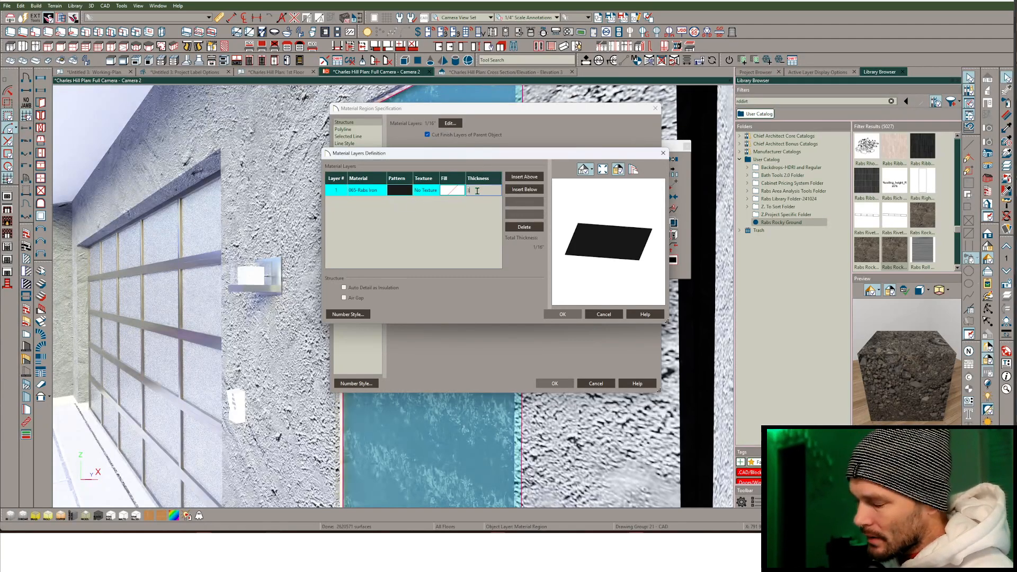
type("/8")
key("Return")
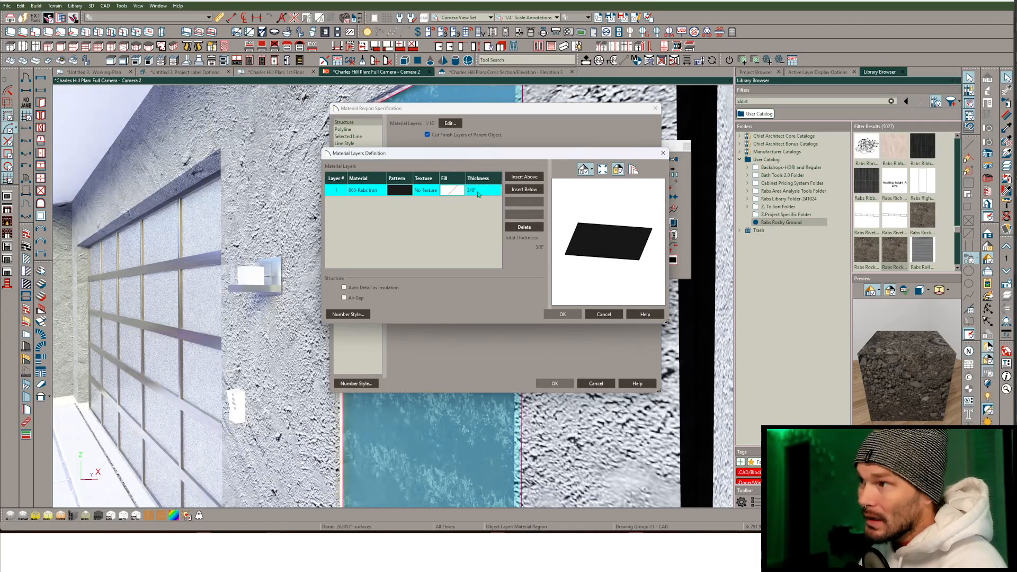
left_click(557, 315)
left_click(555, 385)
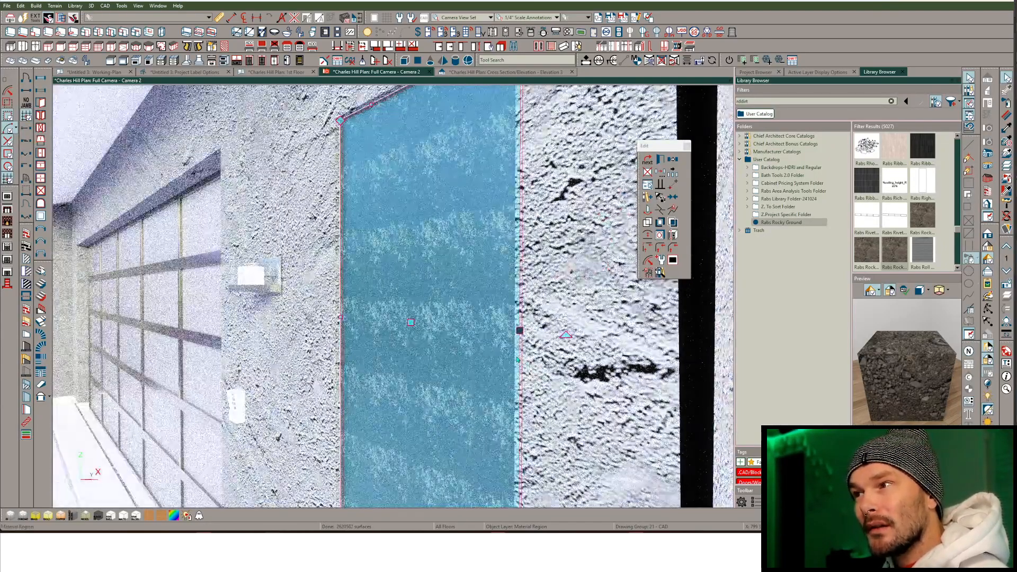
Set the material region's iron layer thickness to 1/4"
double_click(484, 344)
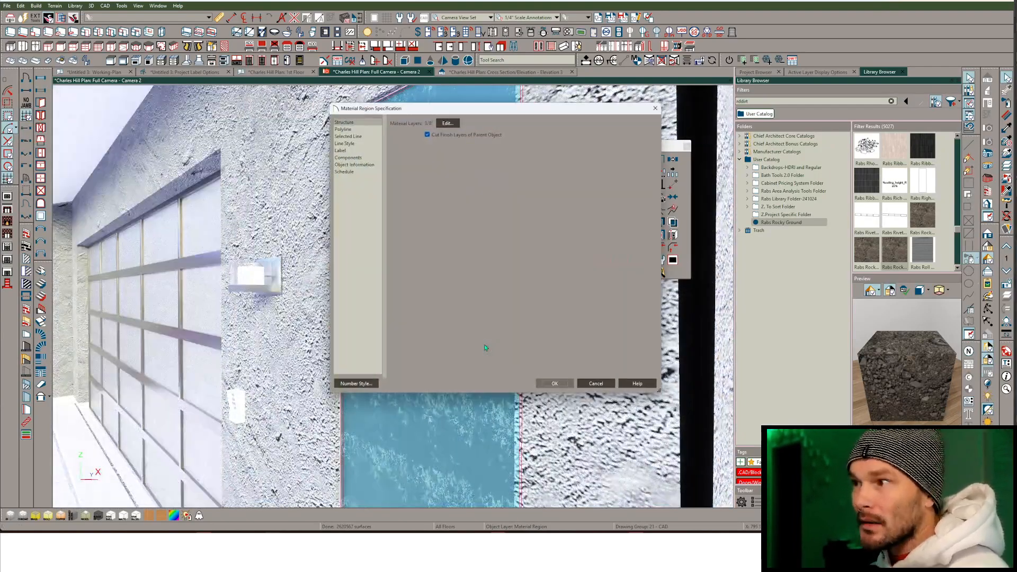
left_click(448, 123)
left_click(473, 191)
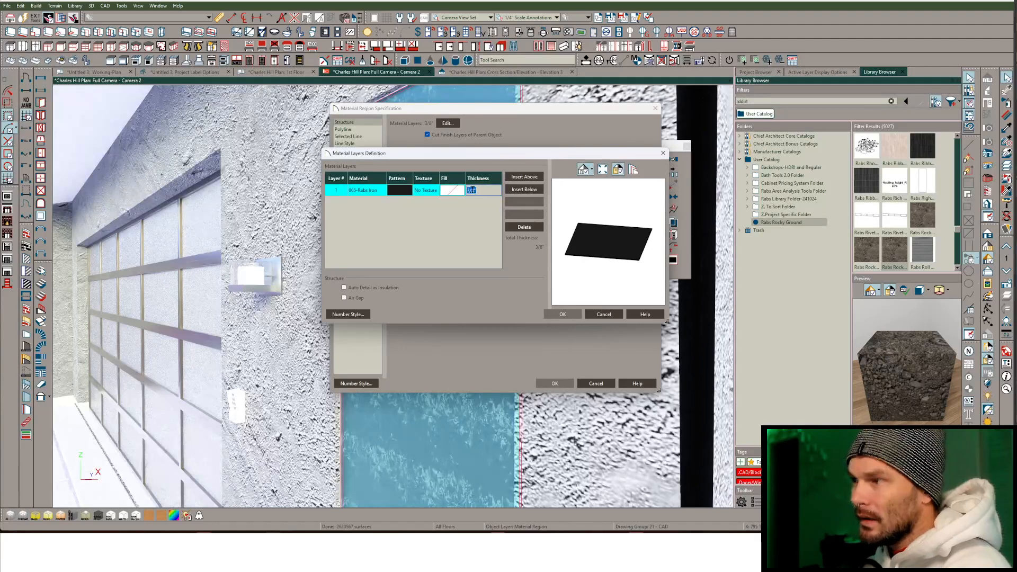
type("1/4")
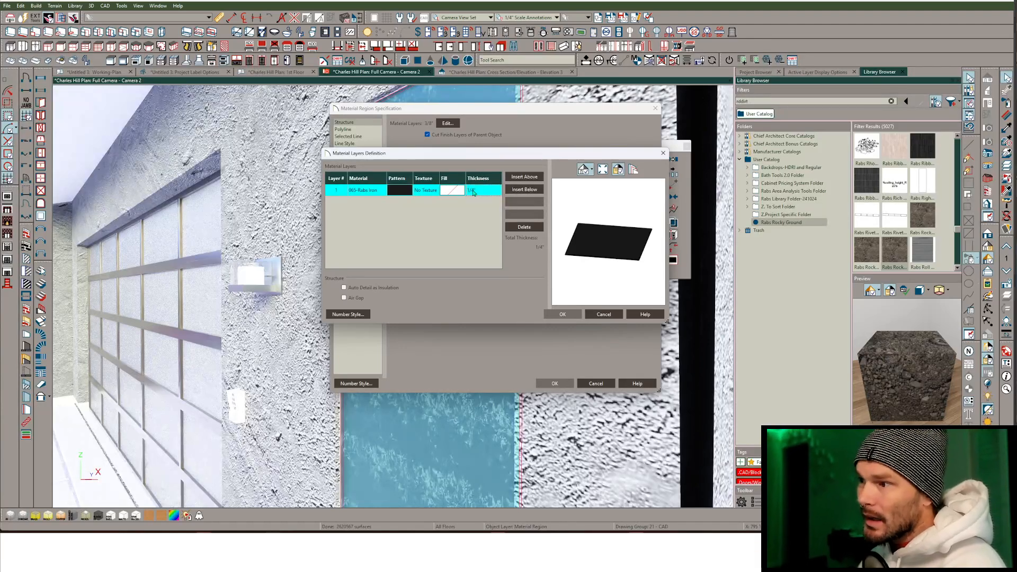
left_click(562, 314)
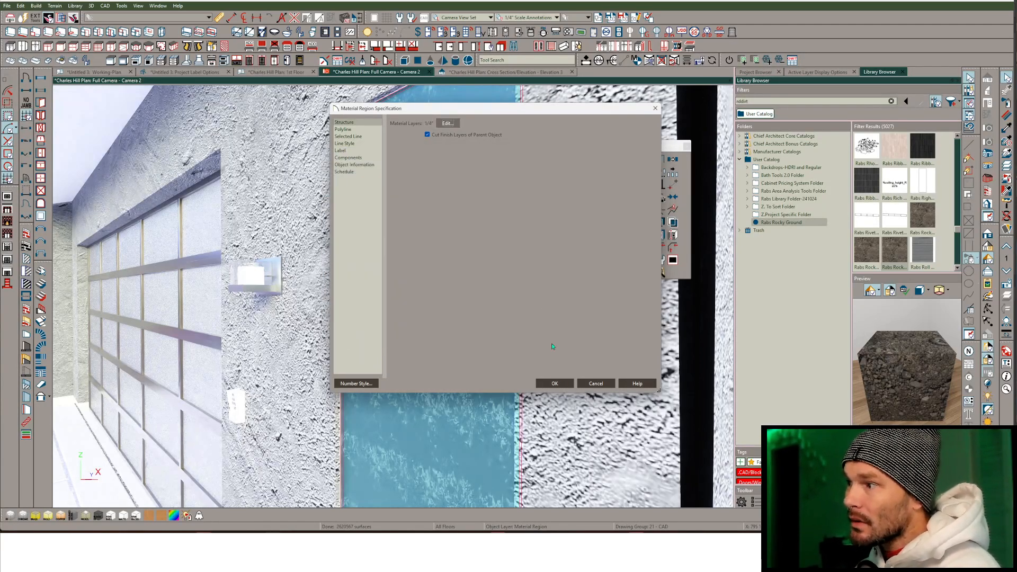
left_click(551, 384)
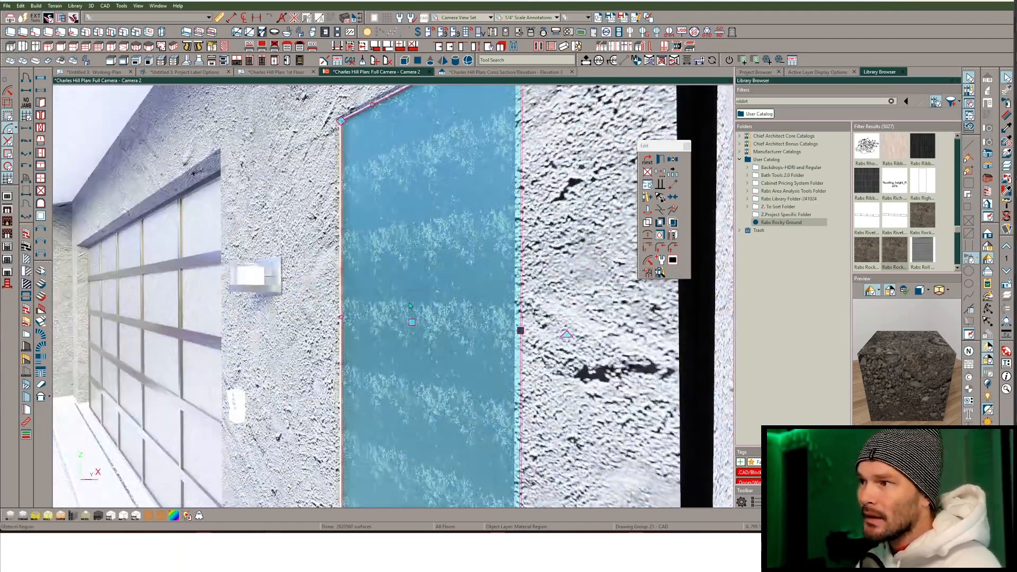
key("Escape")
Check the material region on the whole garage wall and switch to the same region in the Elevation 3 view
scroll(409, 303, "down", 5)
middle_click_drag(409, 303, 437, 296)
left_click(437, 296)
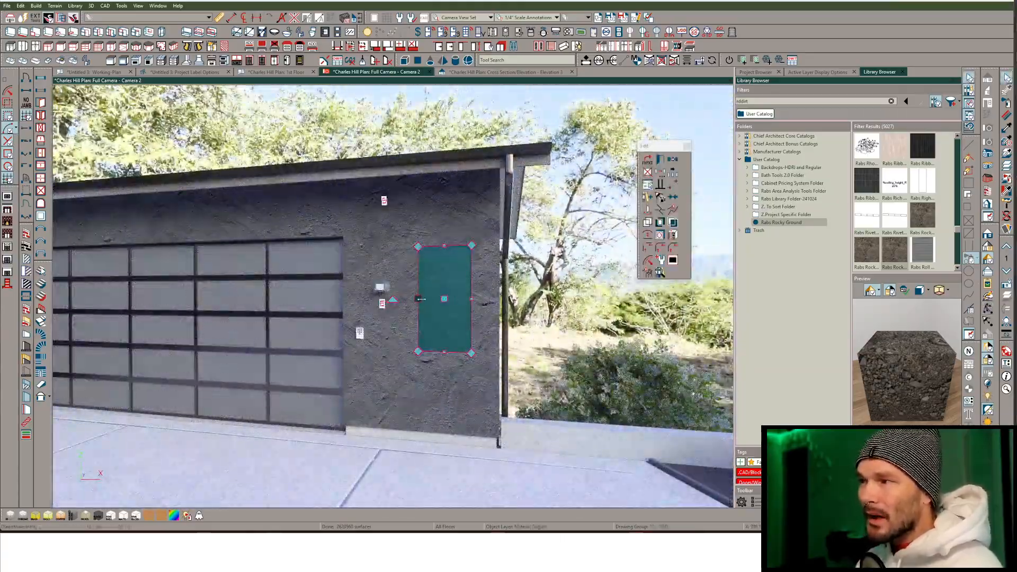
left_click(491, 72)
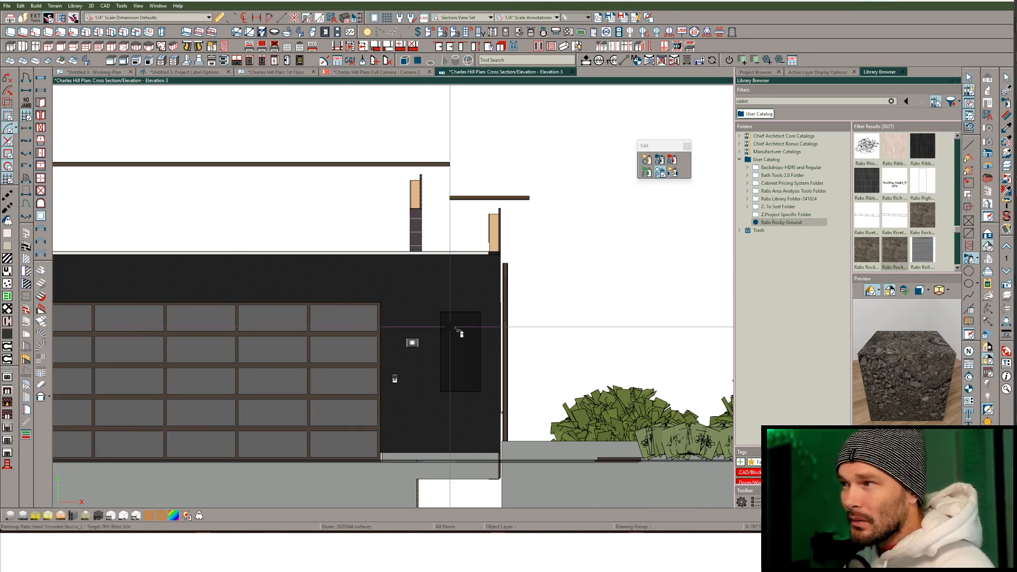
scroll(461, 374, "up", 3)
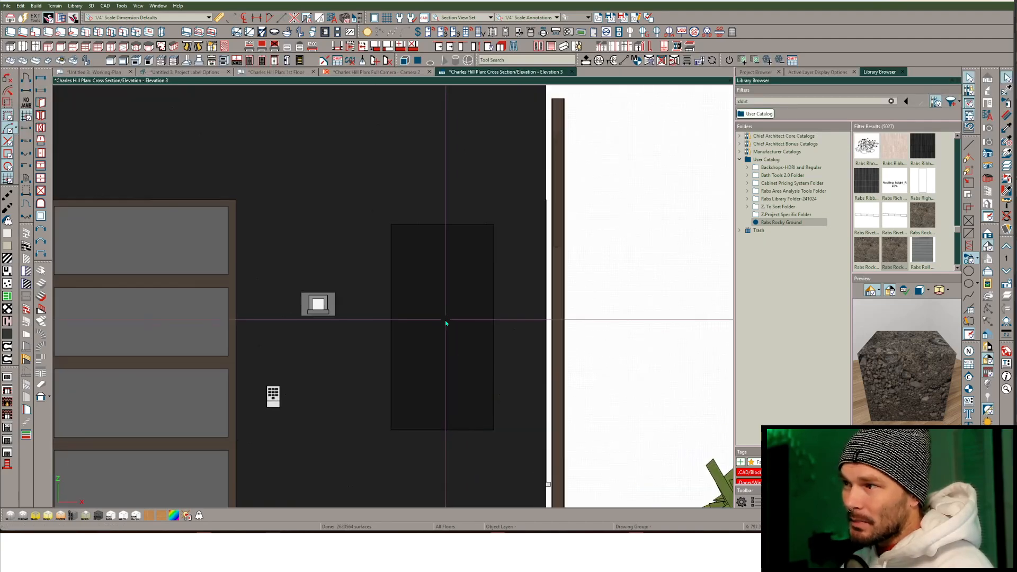
Narrow the material region to a 3/4" wide vertical strip by moving its garage-door-side edge a distance of 24"-3/4"
key("space")
left_click(445, 320)
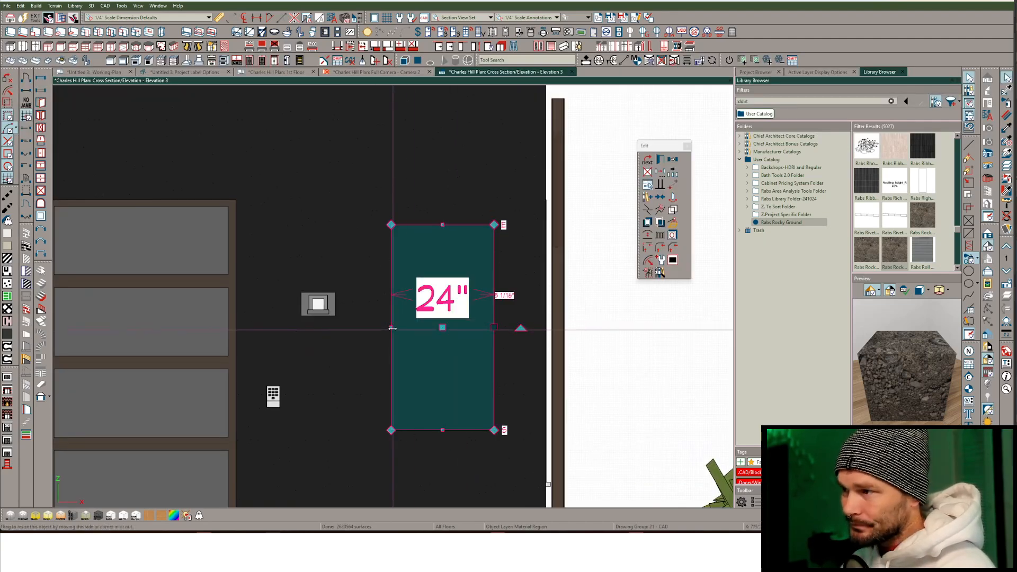
left_click_drag(391, 328, 492, 325)
key("Tab")
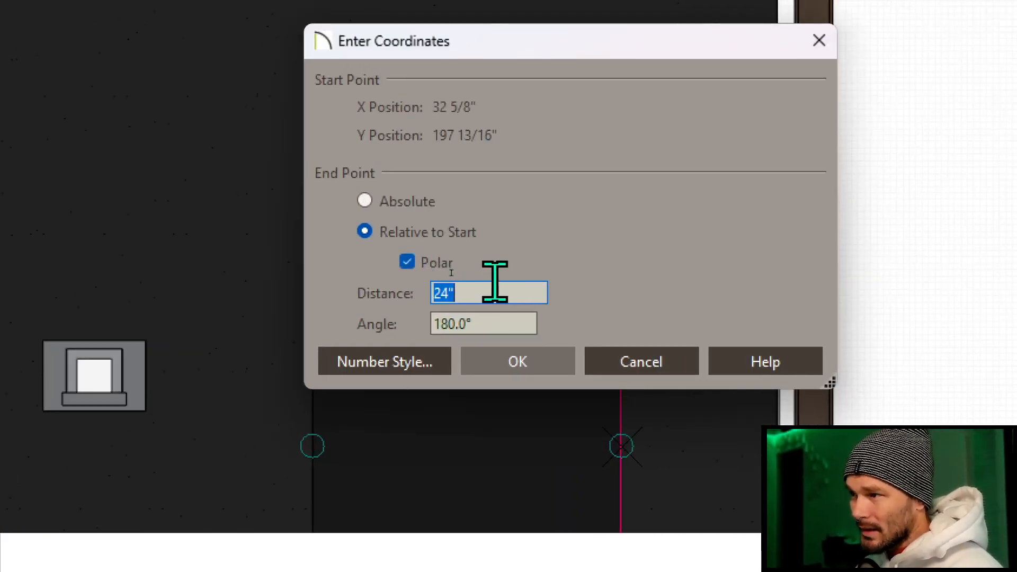
left_click(495, 286)
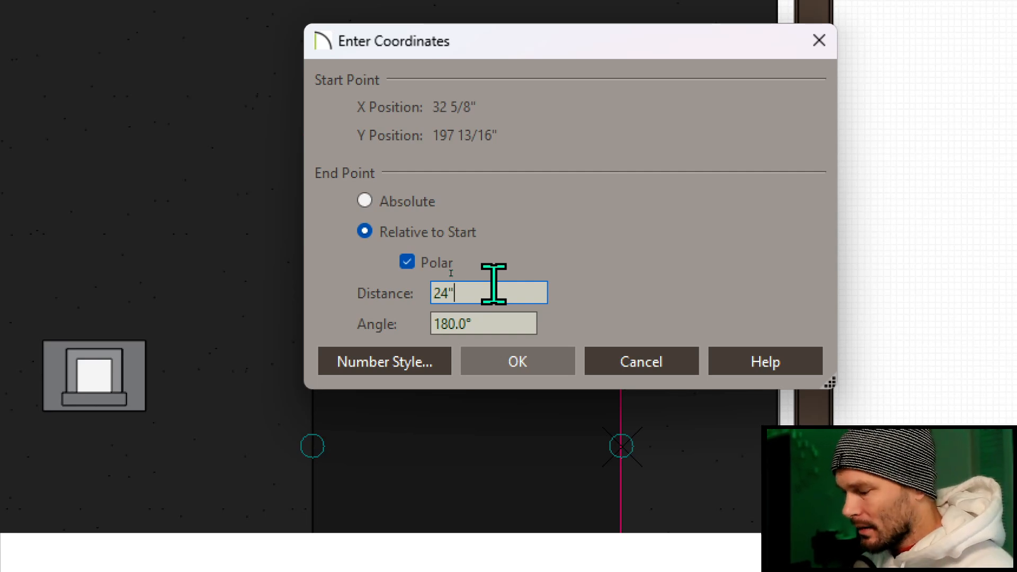
type("-")
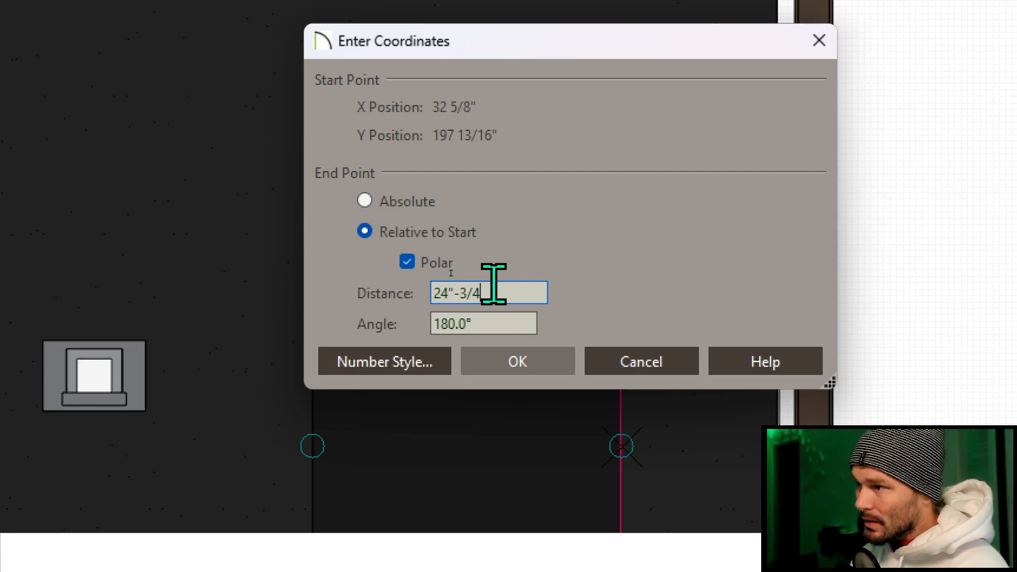
type("3/4")
key("Return")
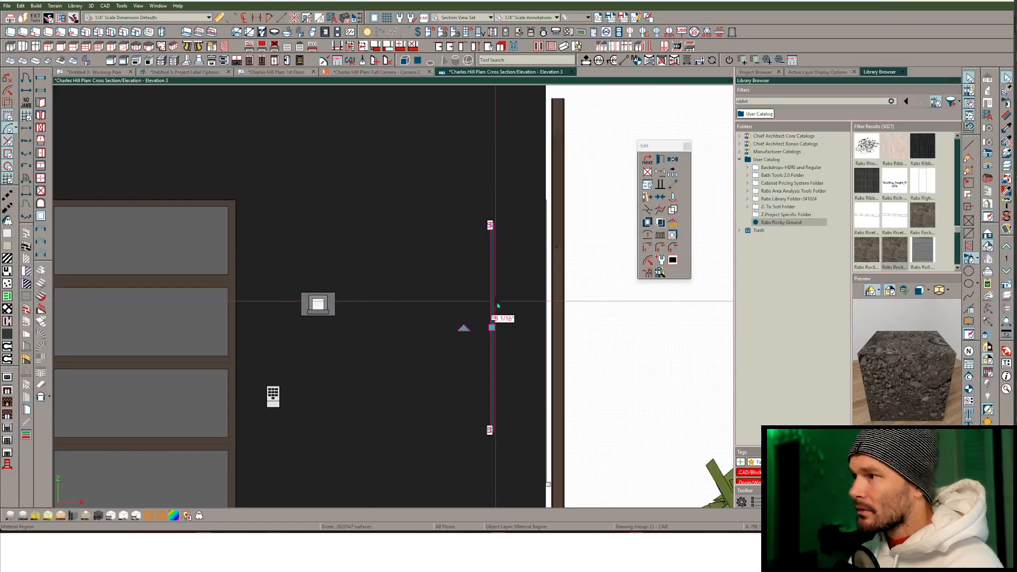
Move the narrow vertical material region strip sideways to the outer corner of the garage wall, beside the downspout
scroll(498, 305, "down", 3)
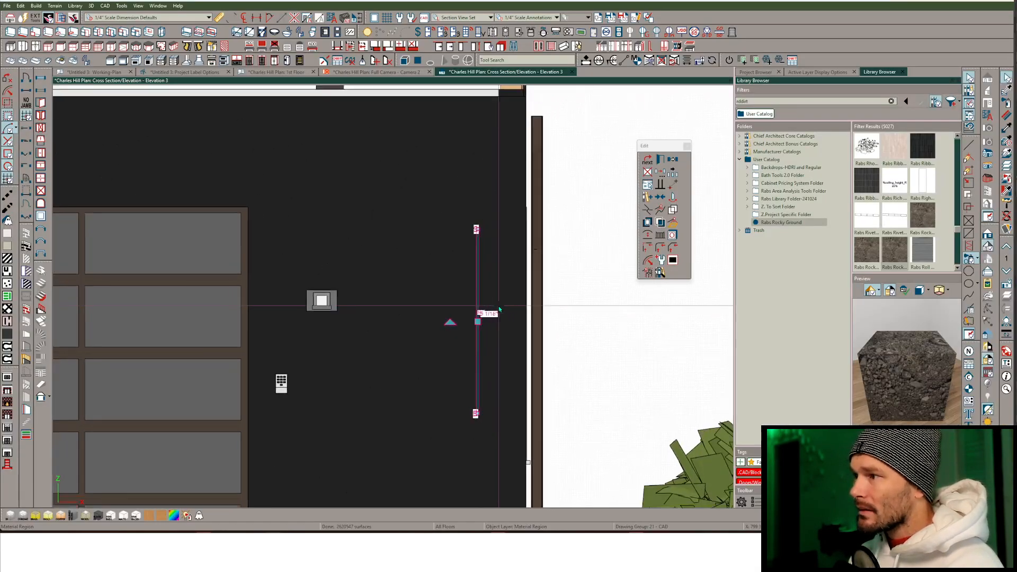
scroll(446, 306, "up", 2)
left_click_drag(444, 306, 475, 311)
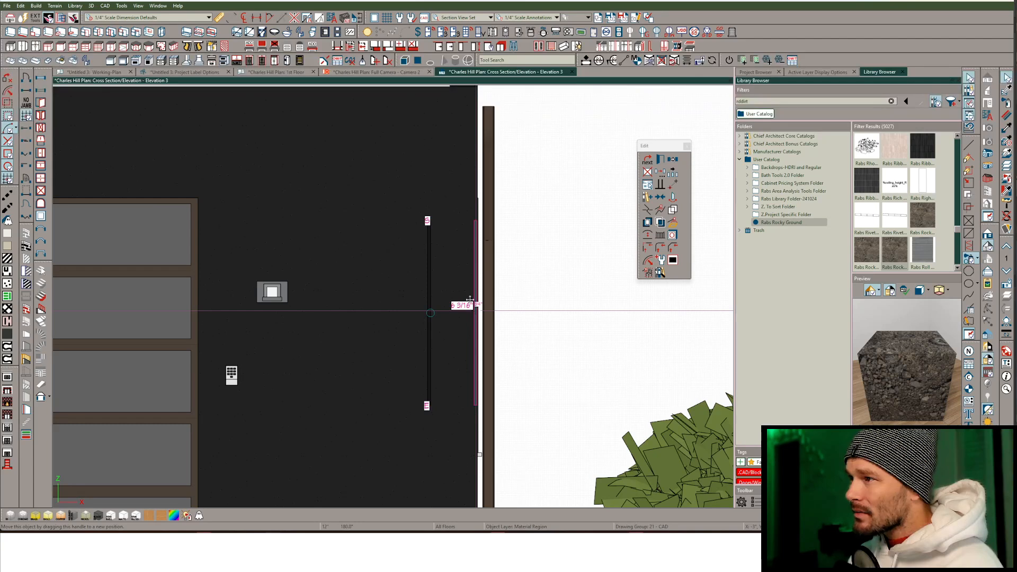
left_click_drag(470, 254, 467, 244)
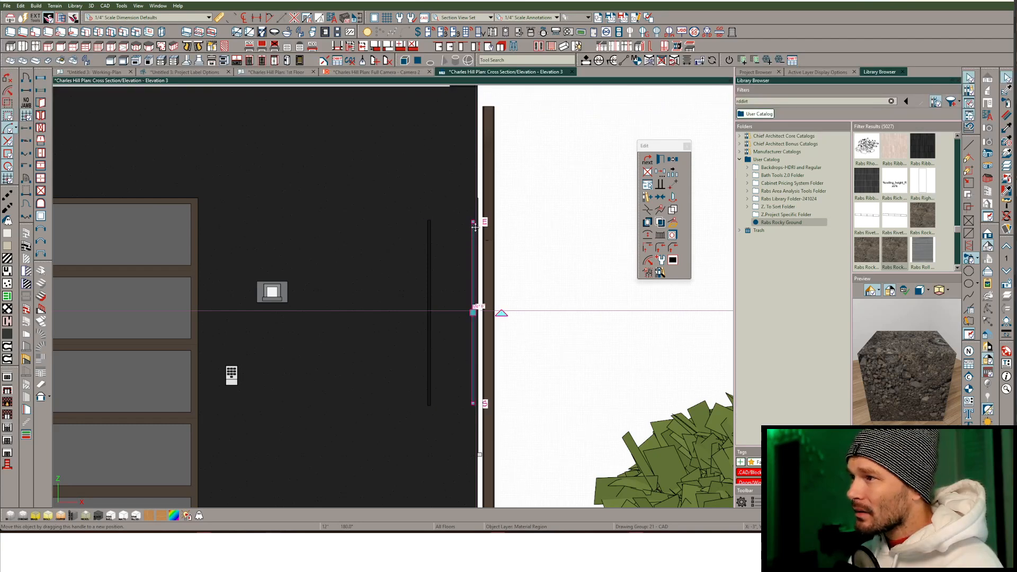
Stretch the vertical strip at the garage wall's outer corner to full wall height, from the wall's top edge to its base
scroll(476, 223, "down", 1)
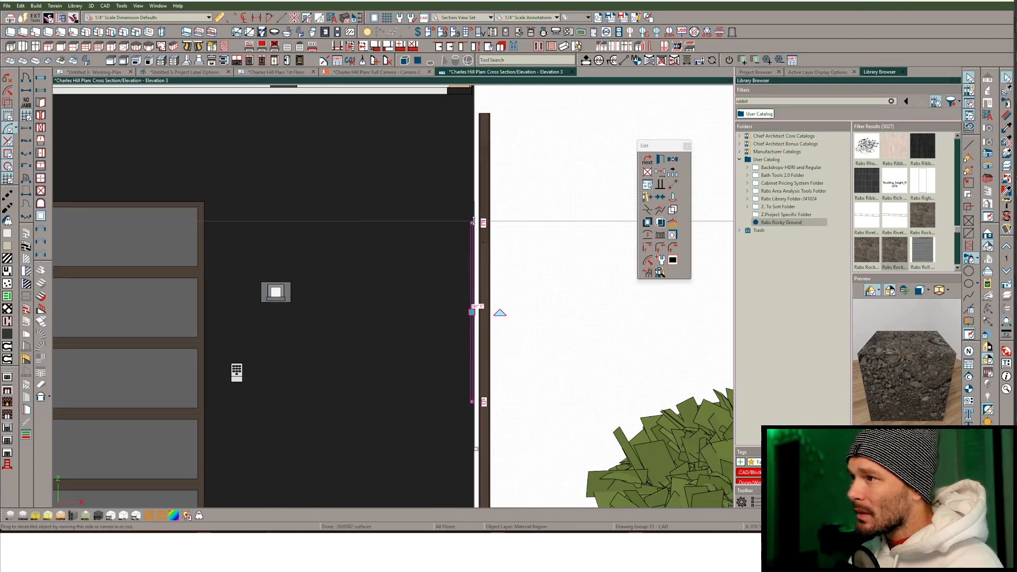
left_click_drag(476, 222, 464, 124)
scroll(476, 218, "down", 2)
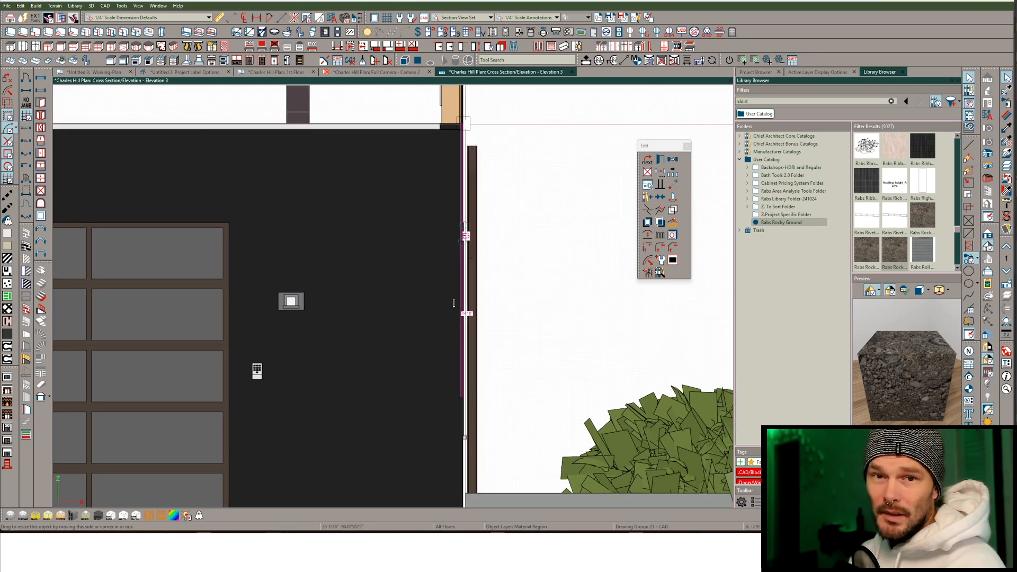
left_click(457, 383)
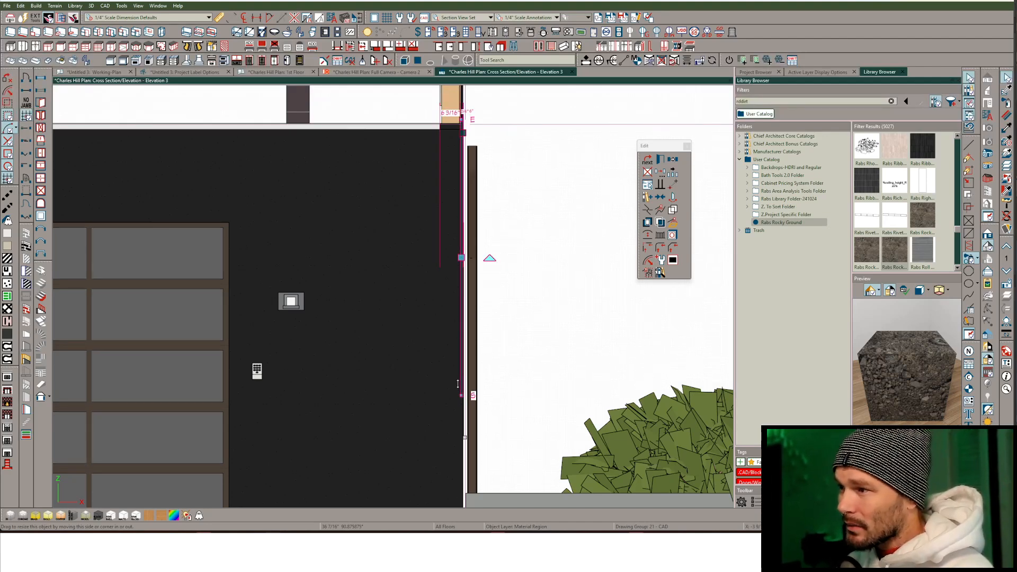
left_click_drag(459, 388, 456, 465)
scroll(457, 444, "up", 1)
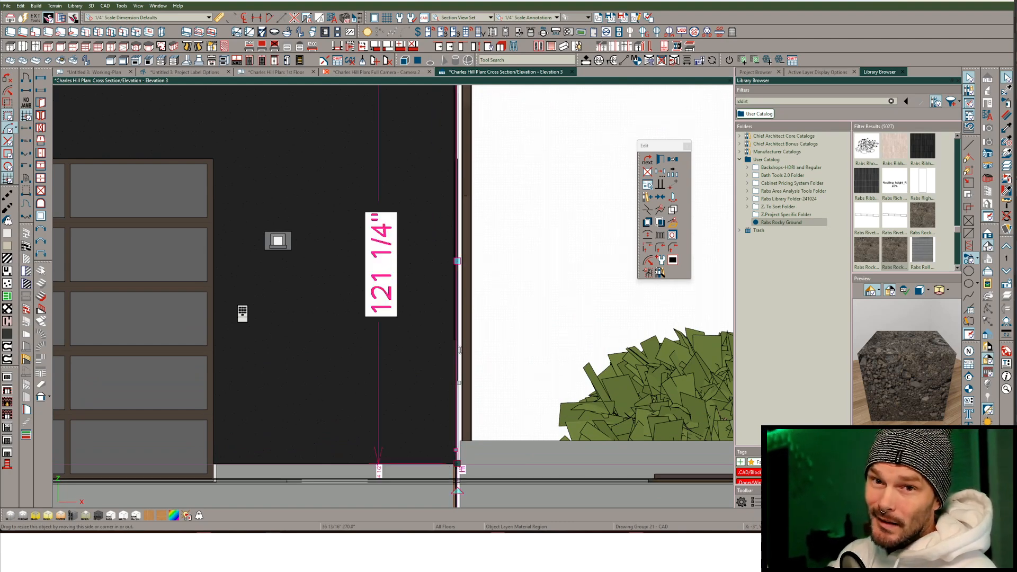
Multiple-copy the full-height strip at 24" intervals across the garage wall to the entry-side inner corner
scroll(460, 350, "down", 3)
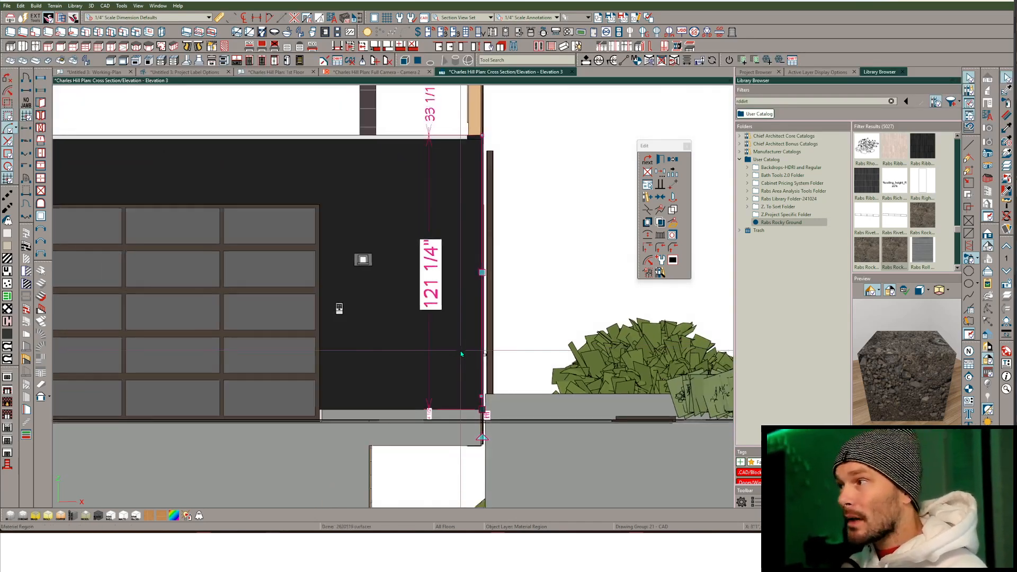
scroll(461, 354, "down", 3)
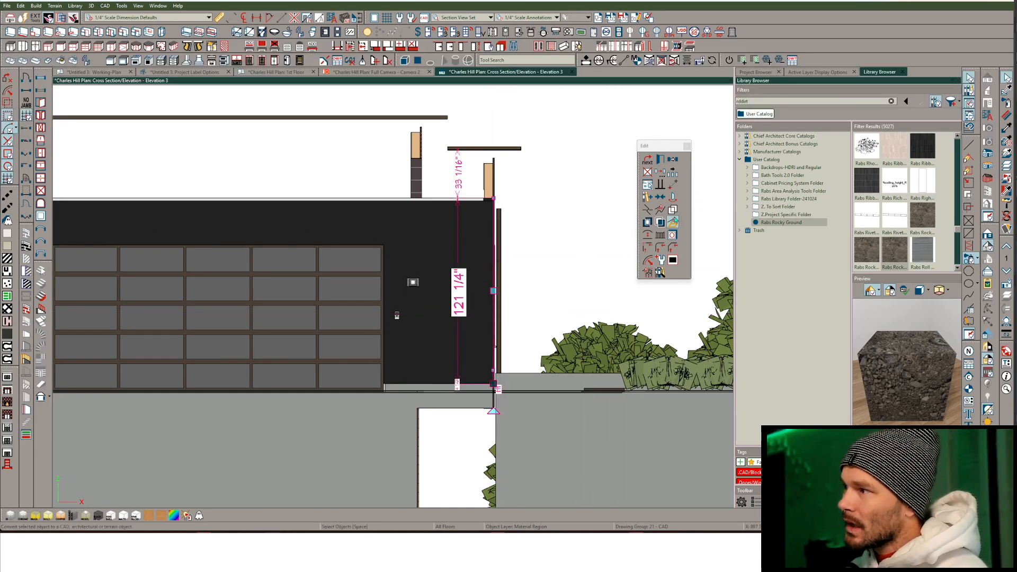
double_click(673, 184)
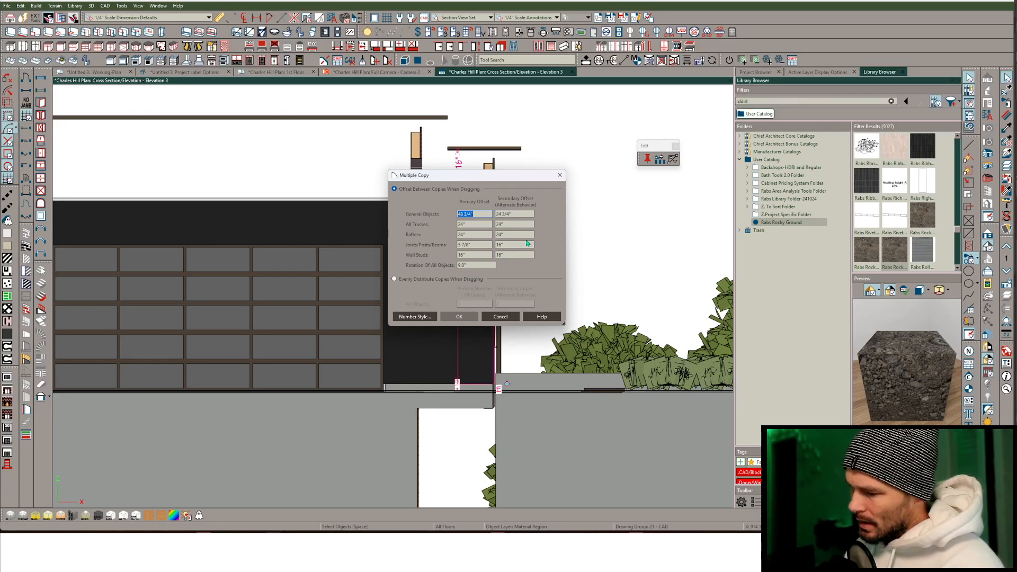
type("24")
key("Return")
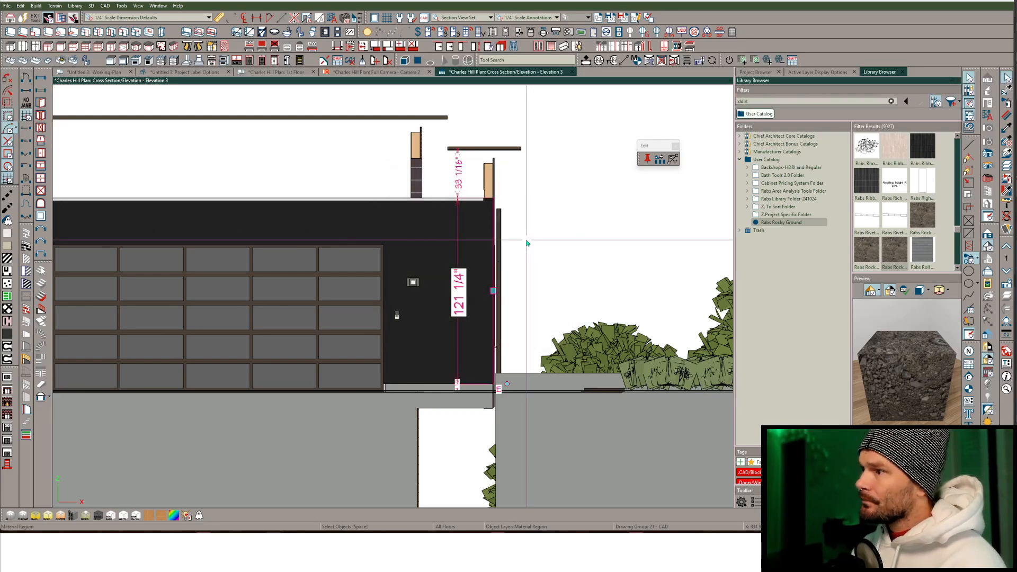
left_click_drag(494, 298, 280, 329)
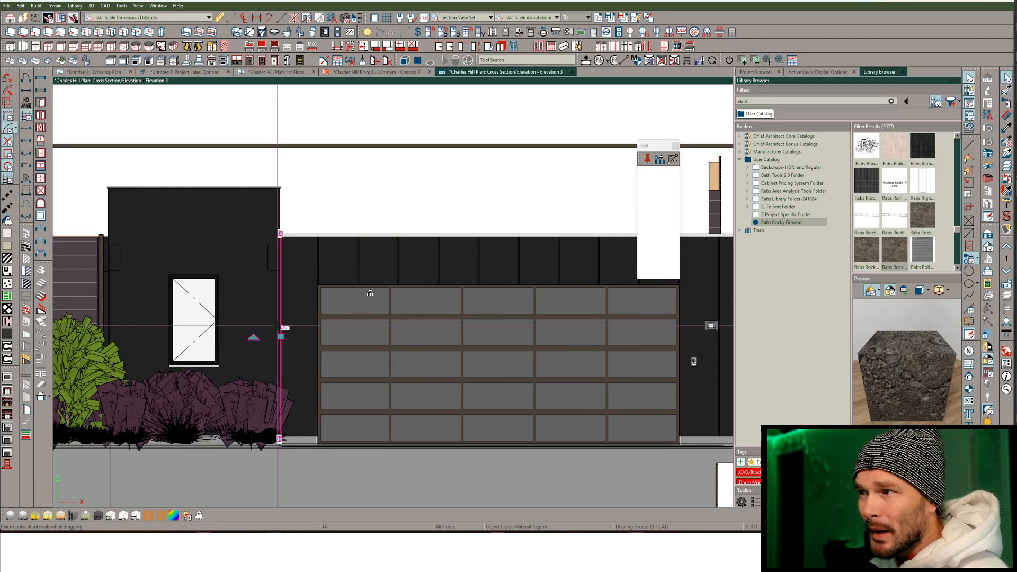
Make a rotated copy of the vertical strip nearest the outer corner, turned 90° to lie horizontally
scroll(558, 295, "right", 3)
scroll(572, 296, "up", 1)
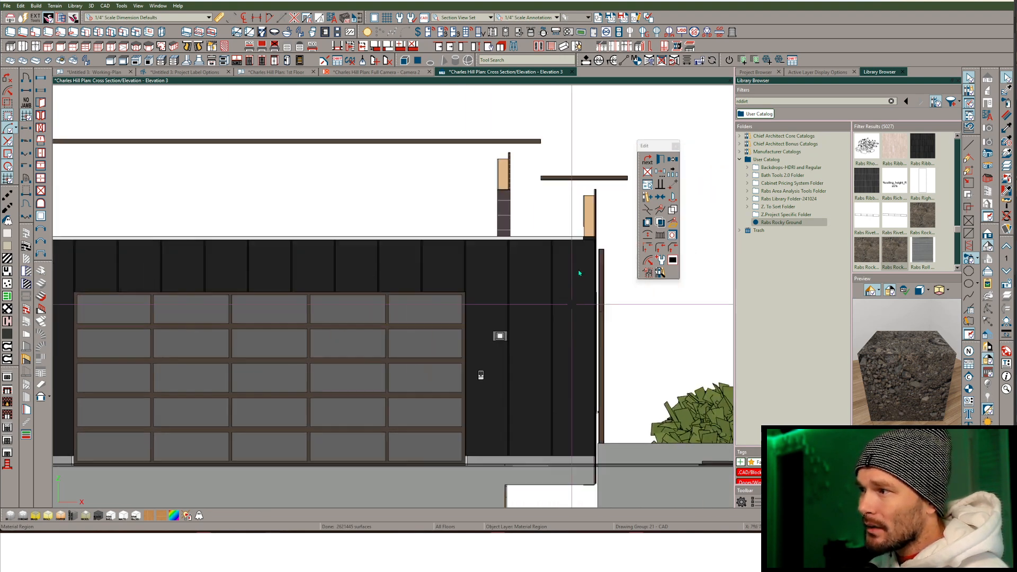
scroll(579, 273, "right", 1)
left_click(528, 333)
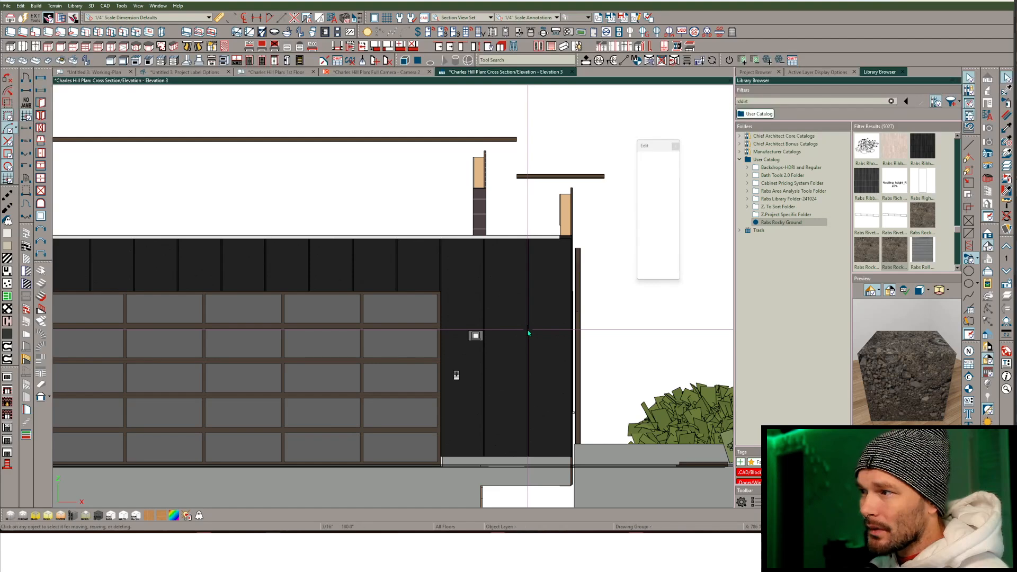
left_click(529, 332)
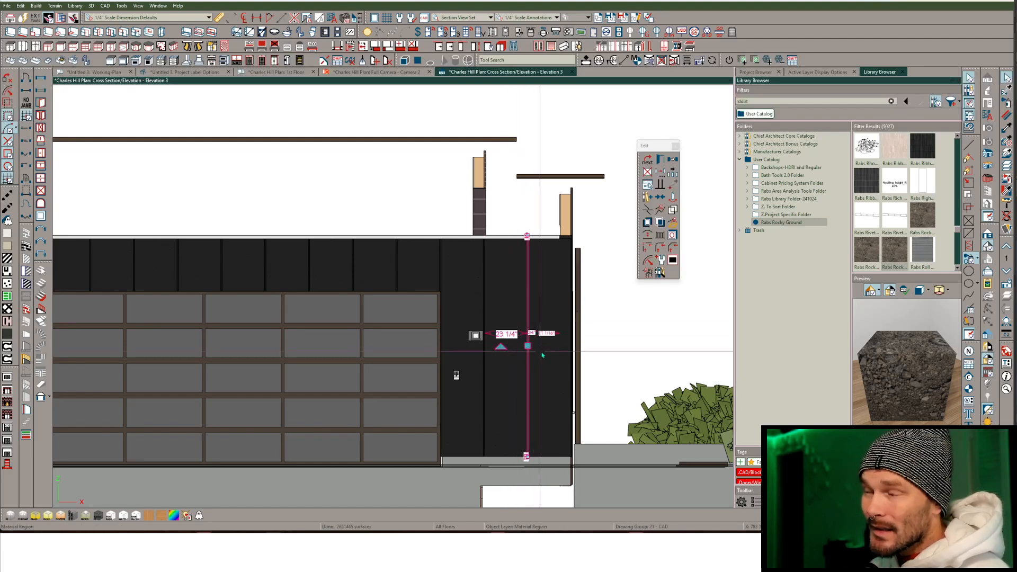
scroll(530, 318, "up", 4)
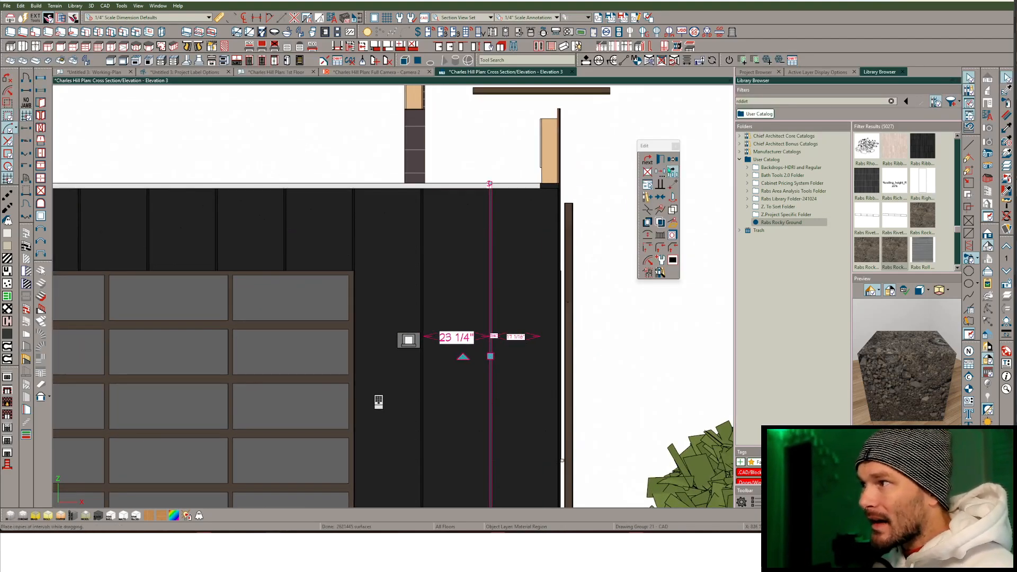
left_click(670, 170)
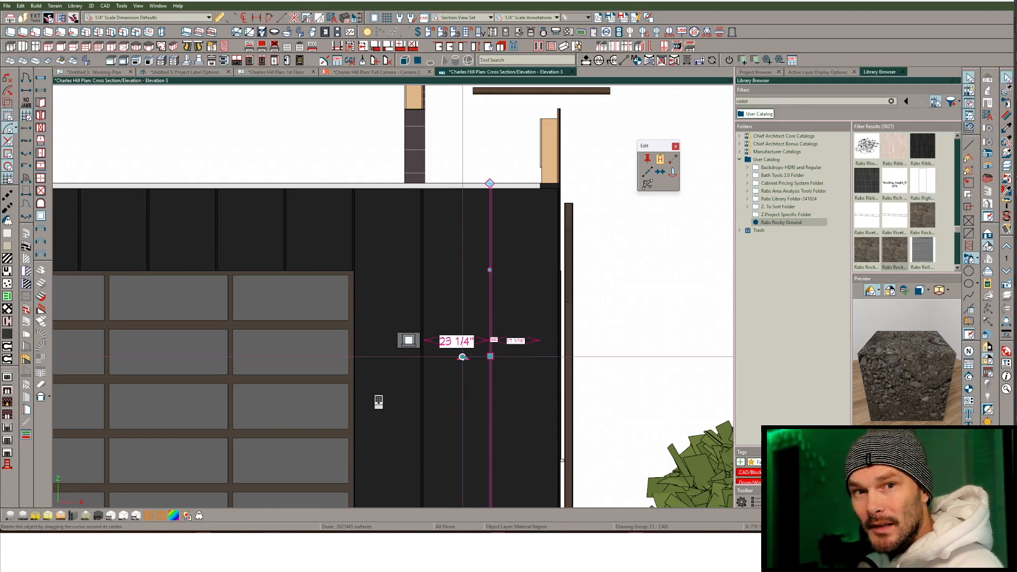
left_click_drag(463, 356, 481, 380)
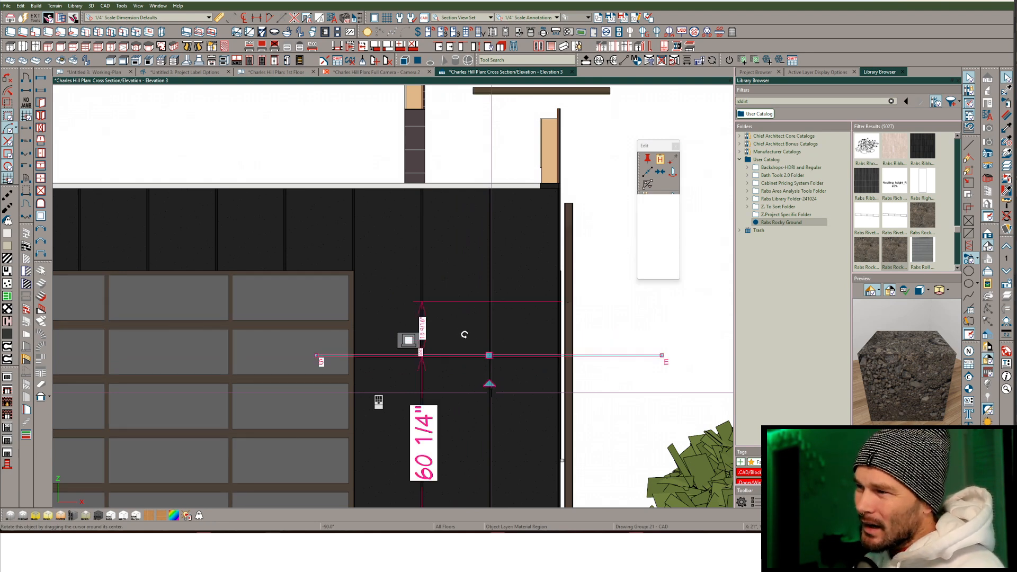
Move the horizontal strip down to the garage wall's base, and raise it 48" straight up from there
scroll(492, 350, "down", 3)
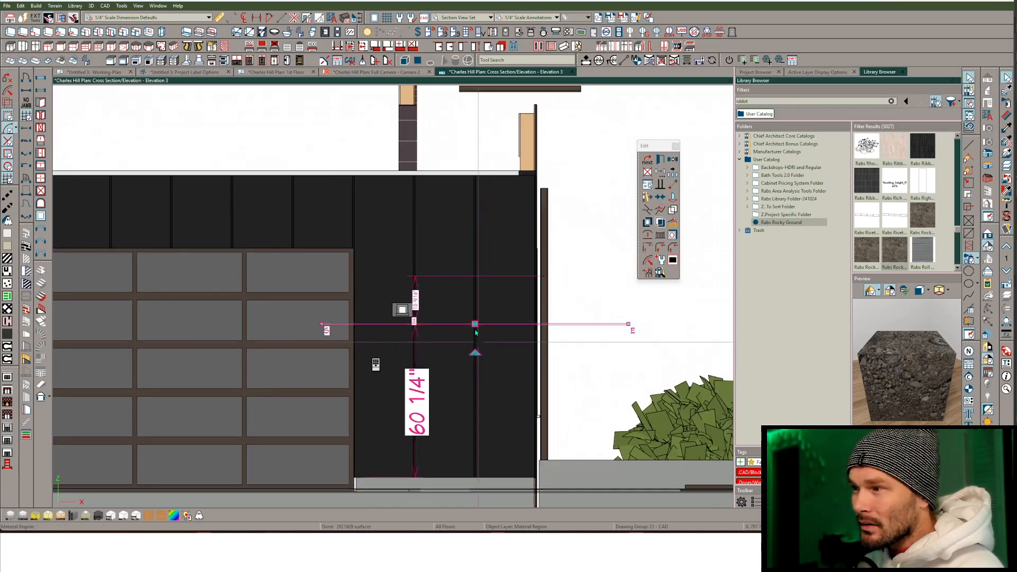
left_click_drag(473, 313, 469, 467)
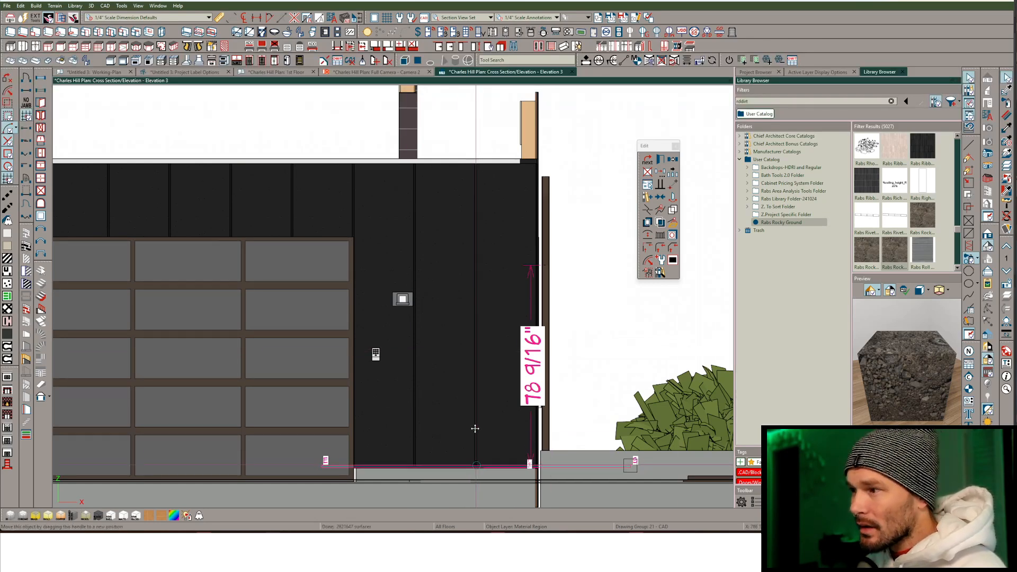
left_click_drag(475, 429, 474, 382)
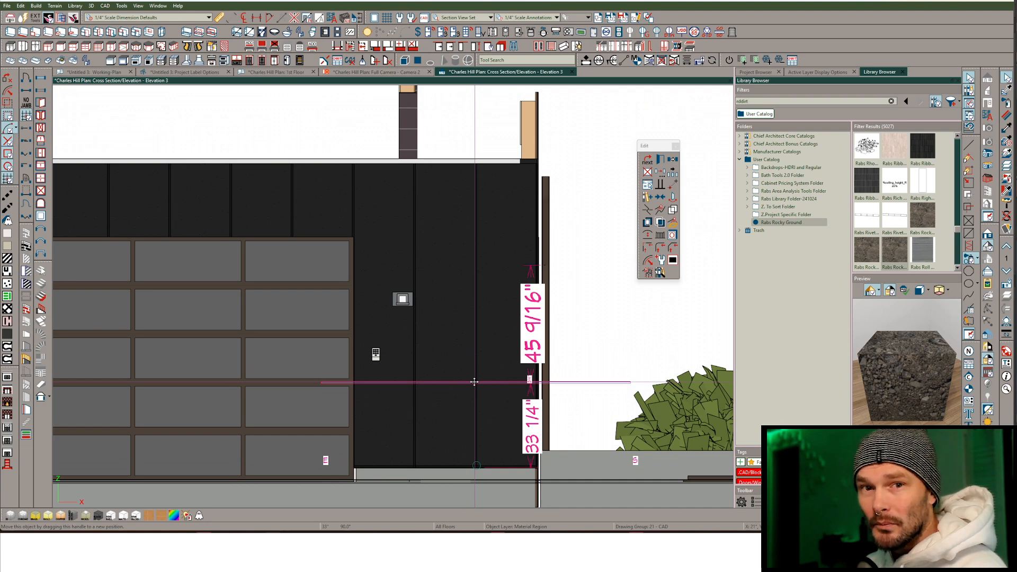
key("Tab")
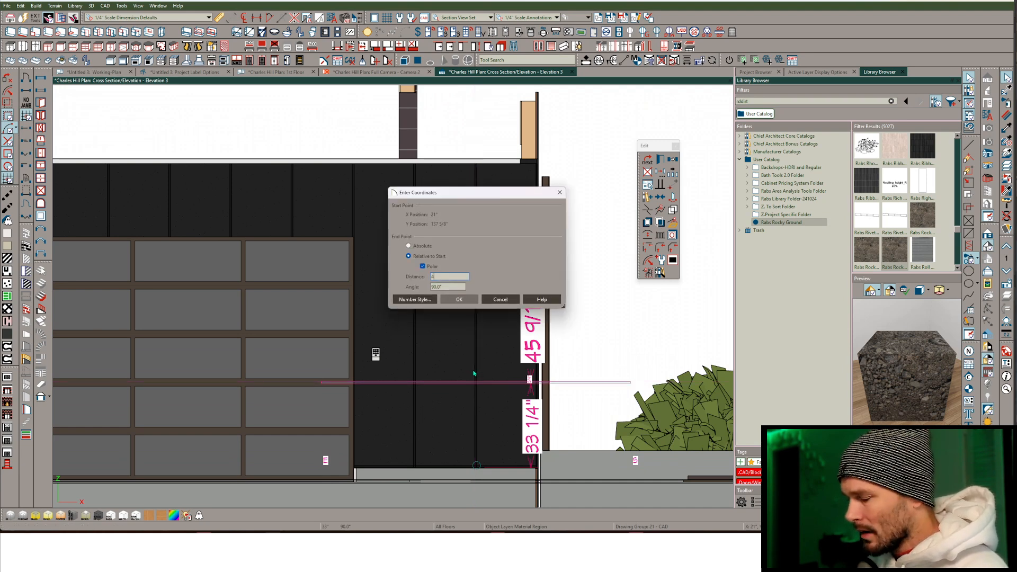
type("4")
key("Return")
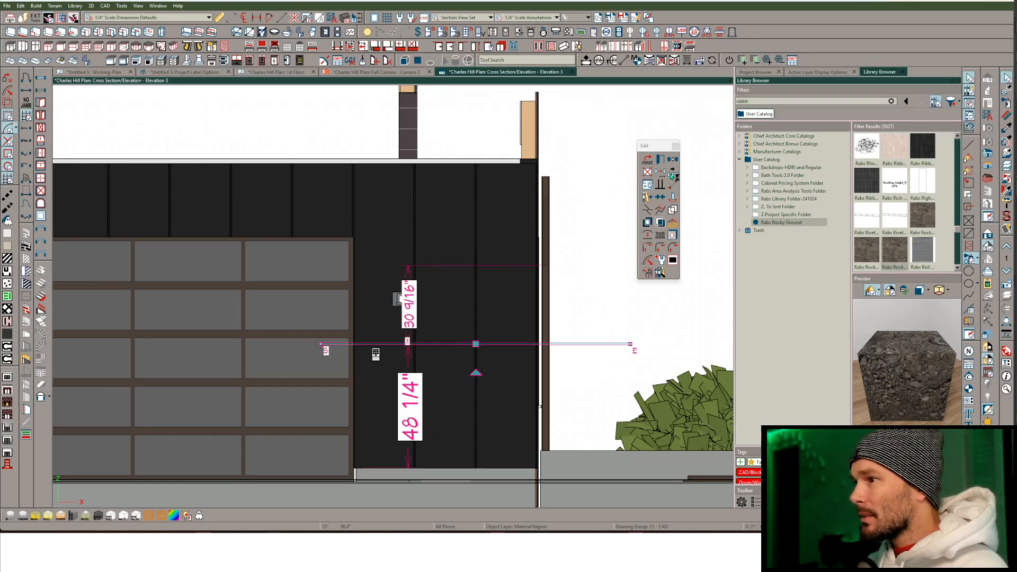
Try to multiple-copy the short horizontal strip upward toward the top of the garage wall
left_click(670, 174)
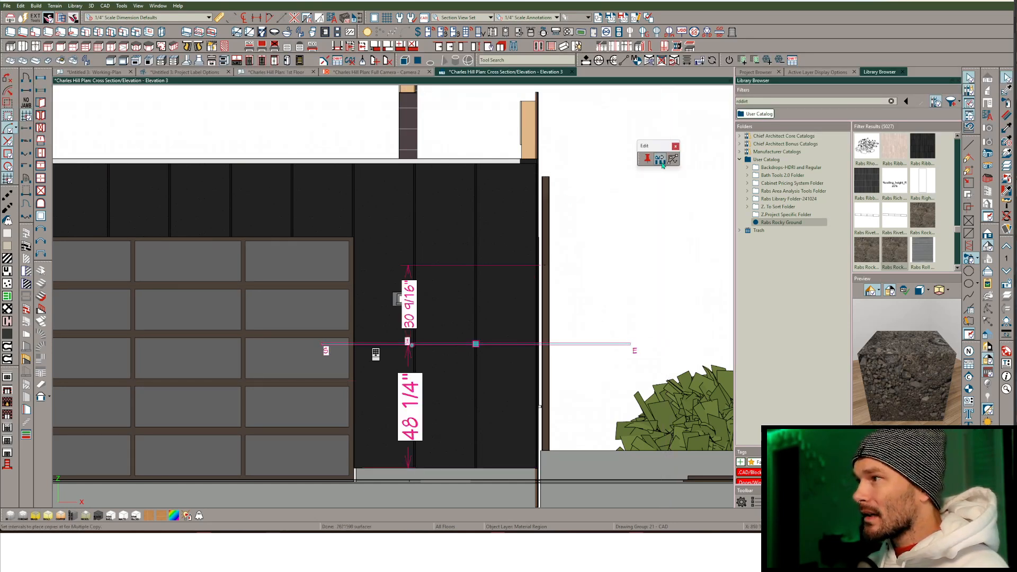
double_click(660, 160)
key("Return")
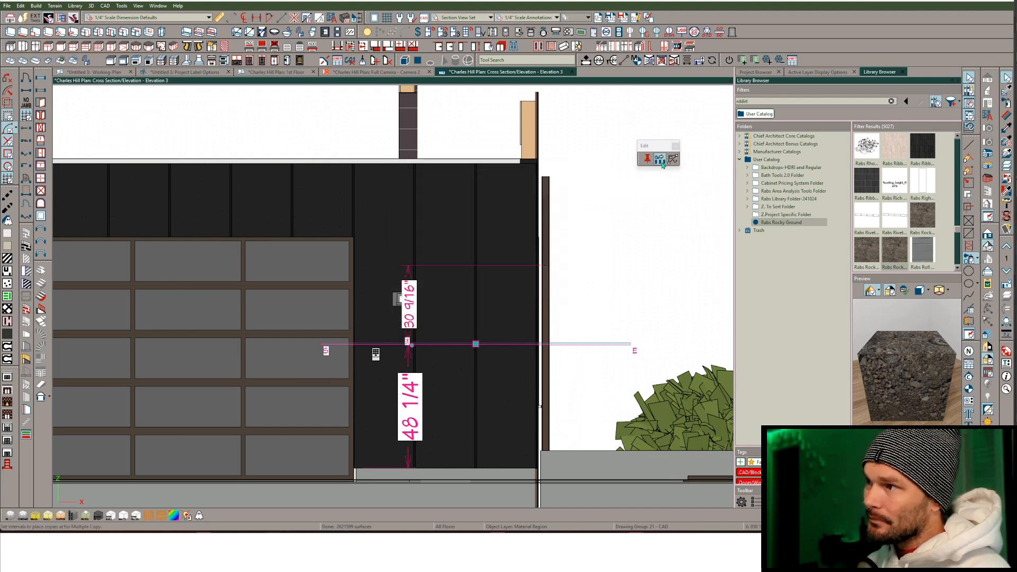
left_click_drag(477, 345, 476, 171)
scroll(470, 255, "down", 3)
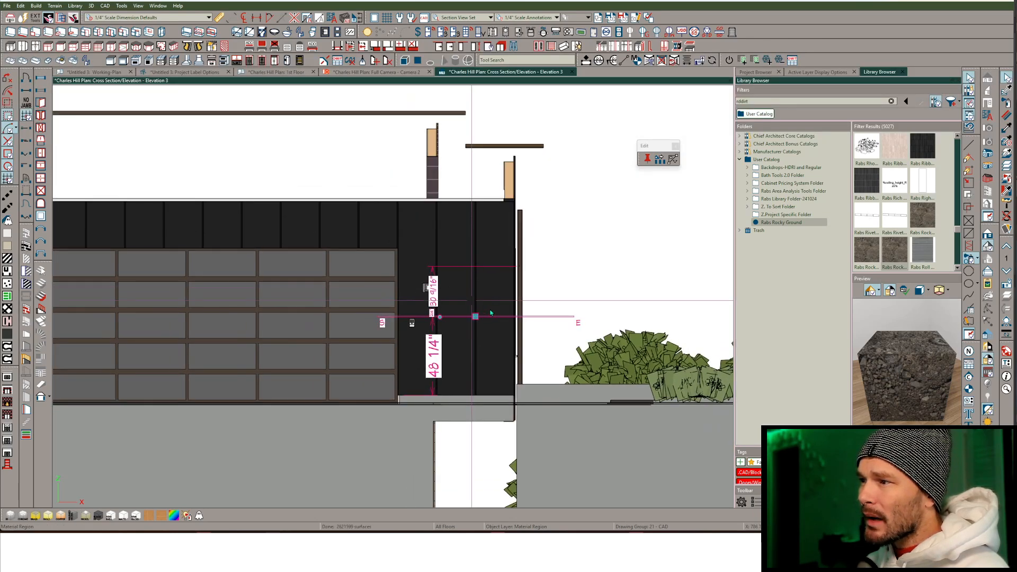
middle_click_drag(472, 300, 489, 302)
key("Escape")
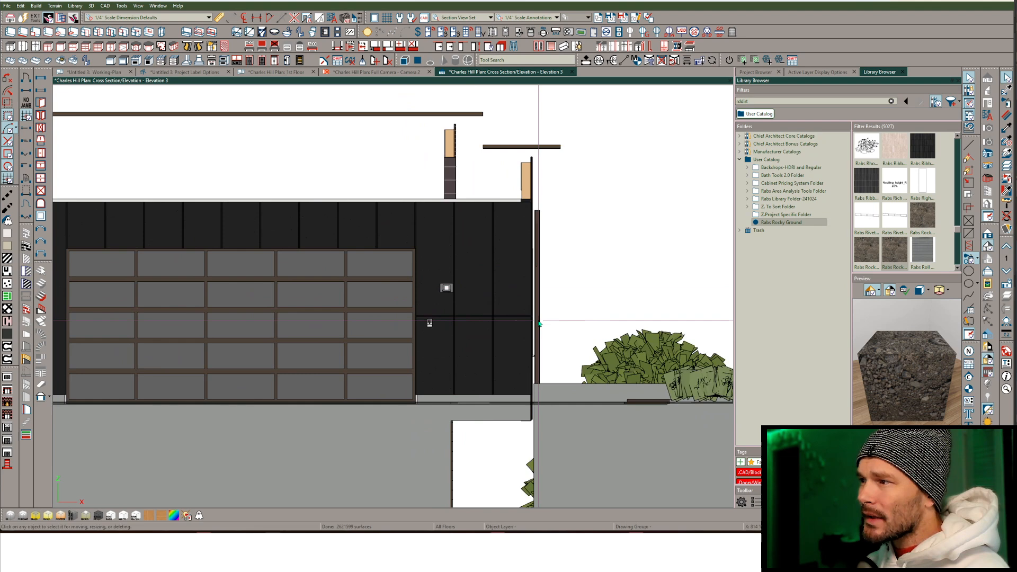
Extend the horizontal strip across the garage door wall to the entry-side inner corner and multiple-copy it upward above the door
left_click(510, 317)
left_click_drag(394, 315, 161, 326)
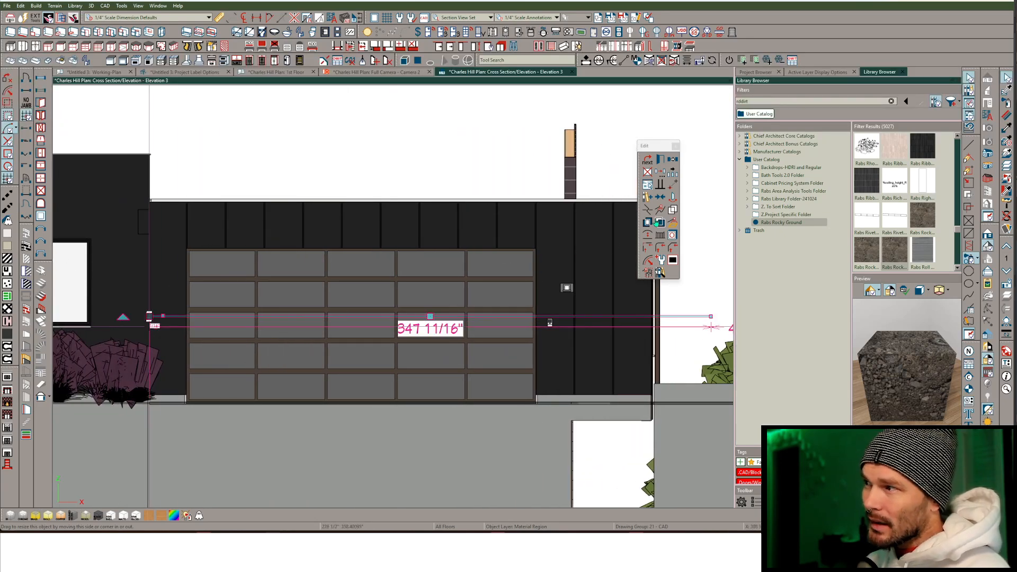
left_click(673, 173)
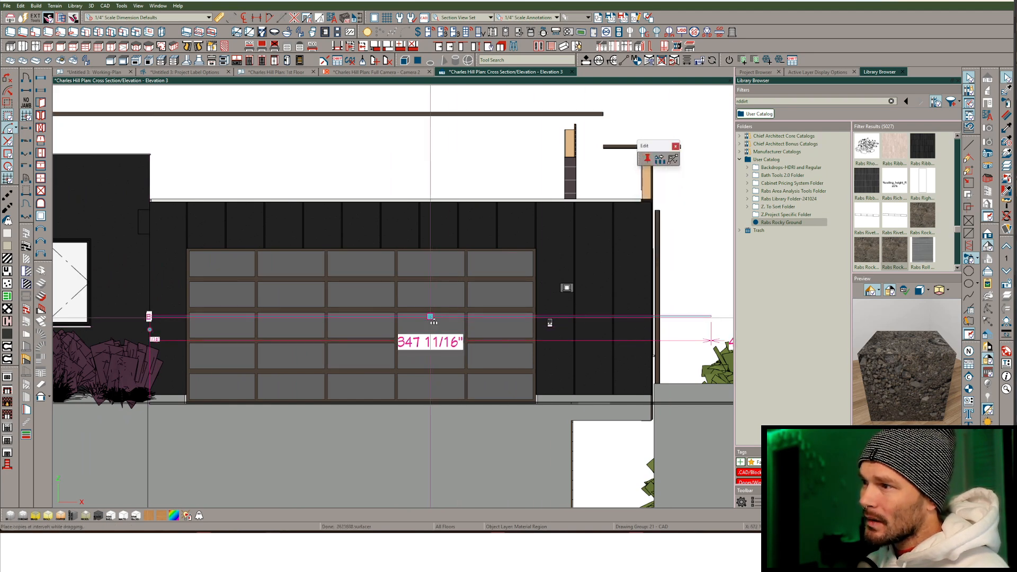
left_click_drag(430, 316, 433, 224)
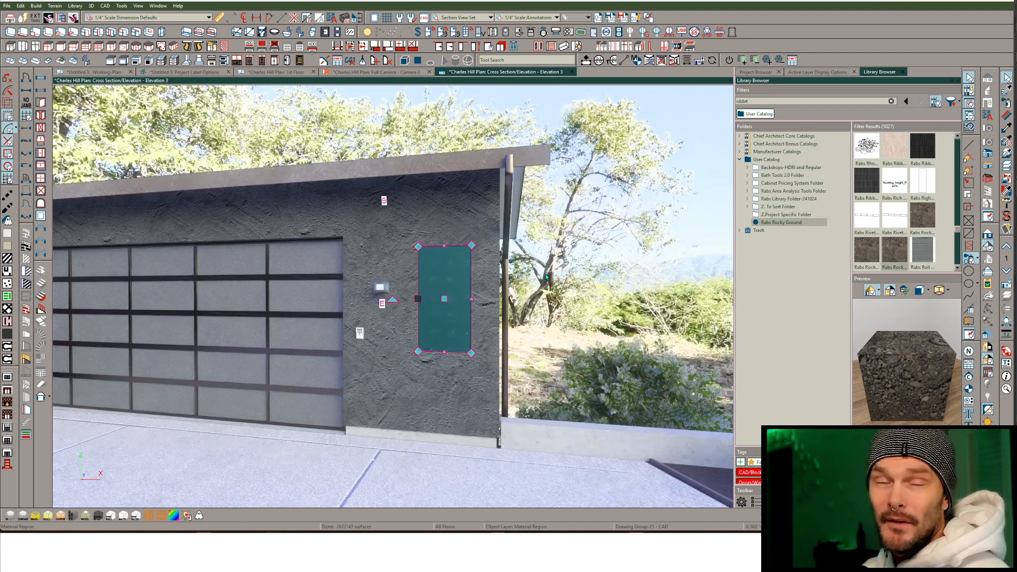
Inspect the reveal strip grid from the garage corner in the Full Camera view and select the lower horizontal strip
key("Escape")
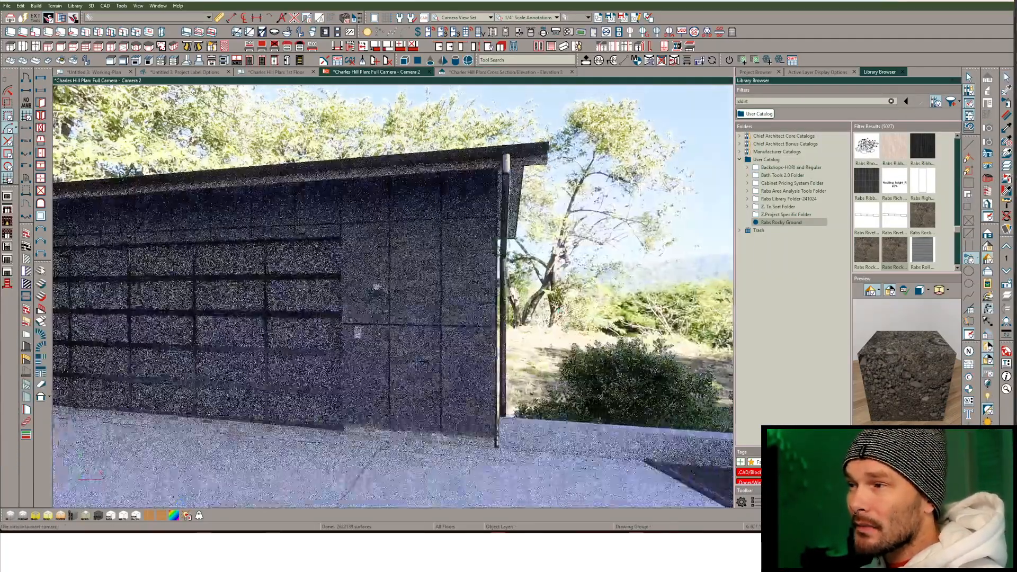
middle_click_drag(559, 311, 488, 367)
left_click(449, 333)
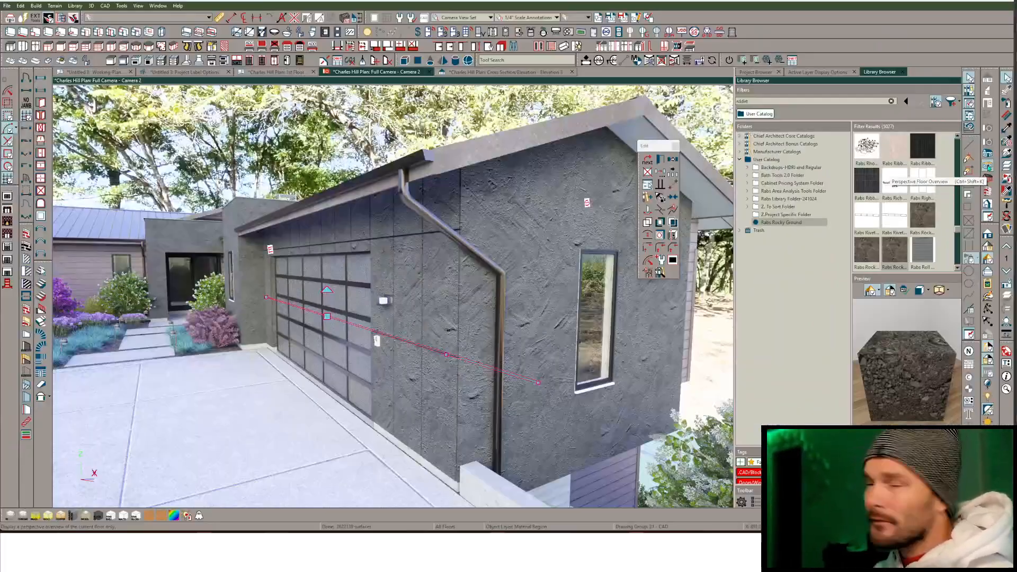
Create a perspective floor overview, examine the garage walls up close, and return to the Full Camera view
left_click(988, 166)
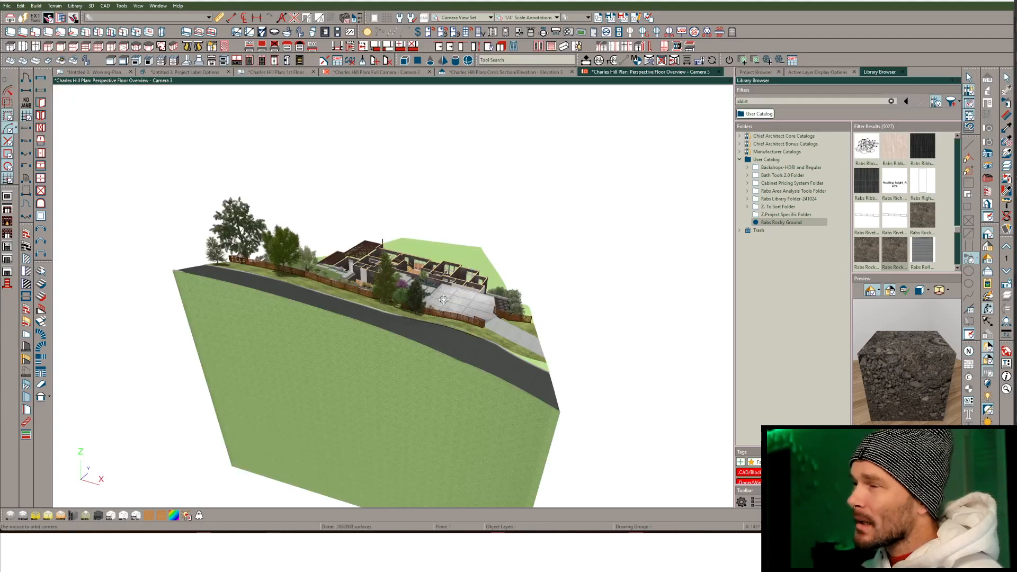
scroll(436, 300, "up", 4)
scroll(436, 300, "up", 8)
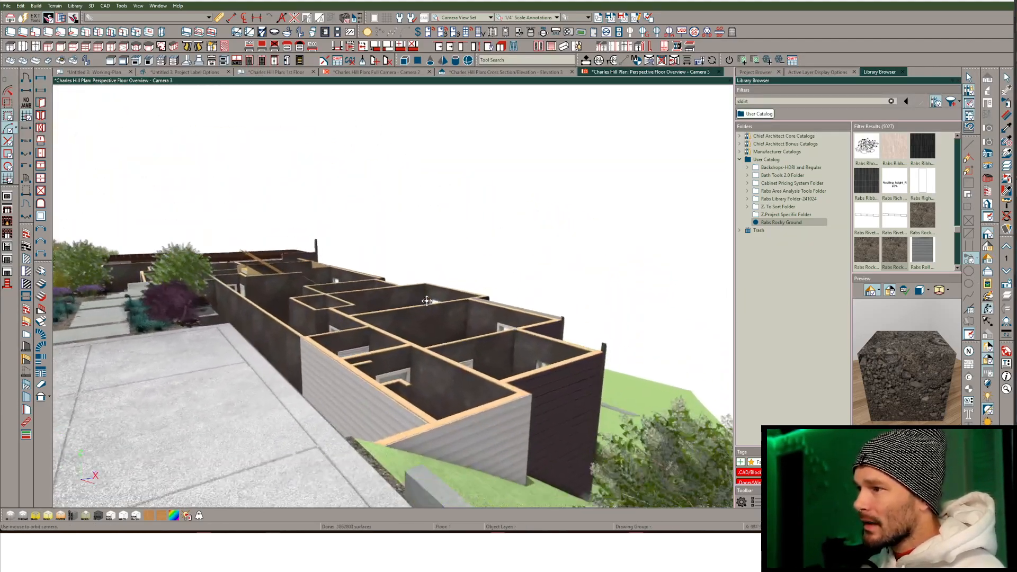
left_click_drag(427, 301, 511, 116)
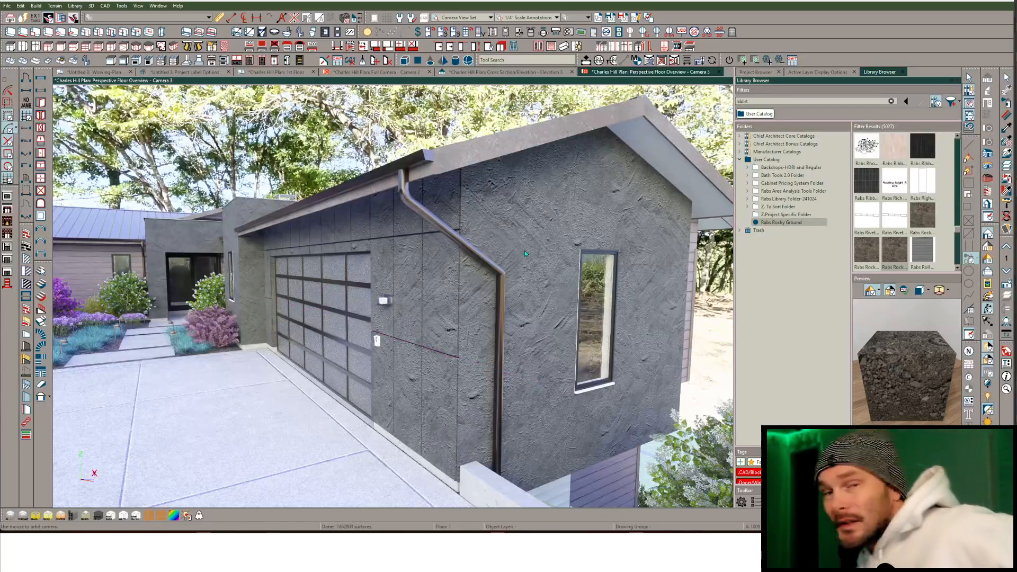
key("ctrl+Tab")
Select the garage's side wall with the narrow window and review its object layer properties without changing them
left_click(579, 233)
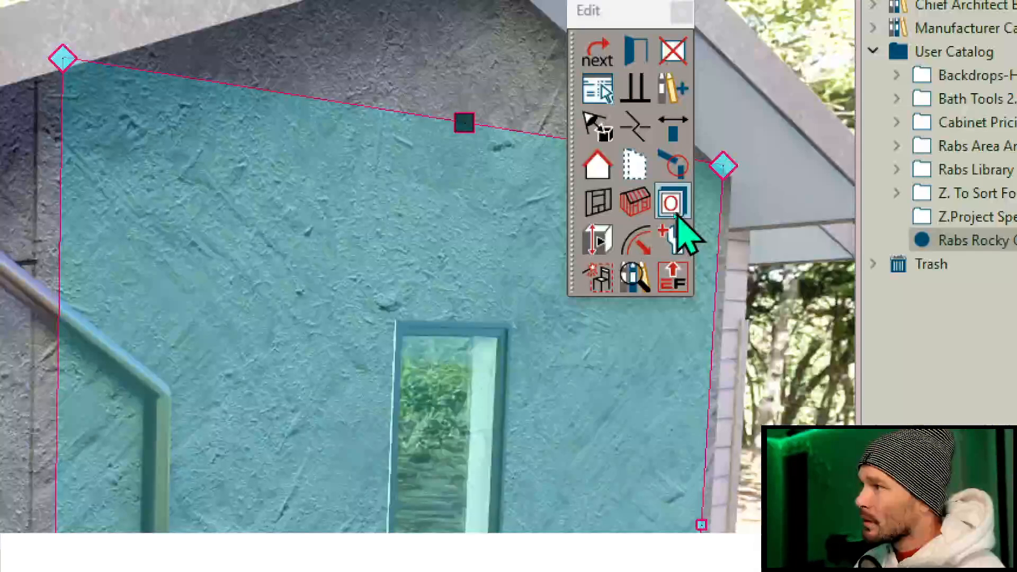
left_click(671, 212)
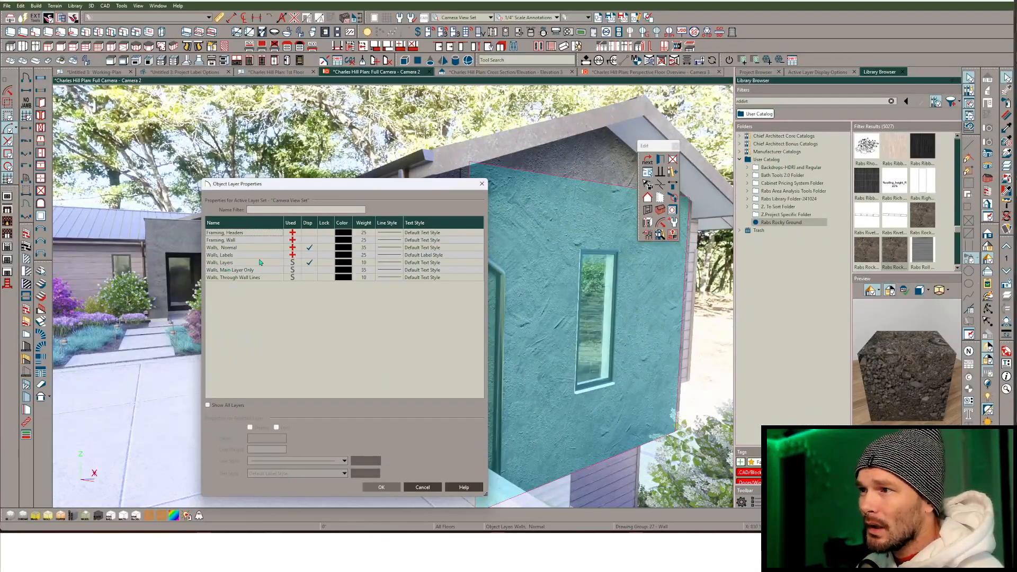
left_click(423, 487)
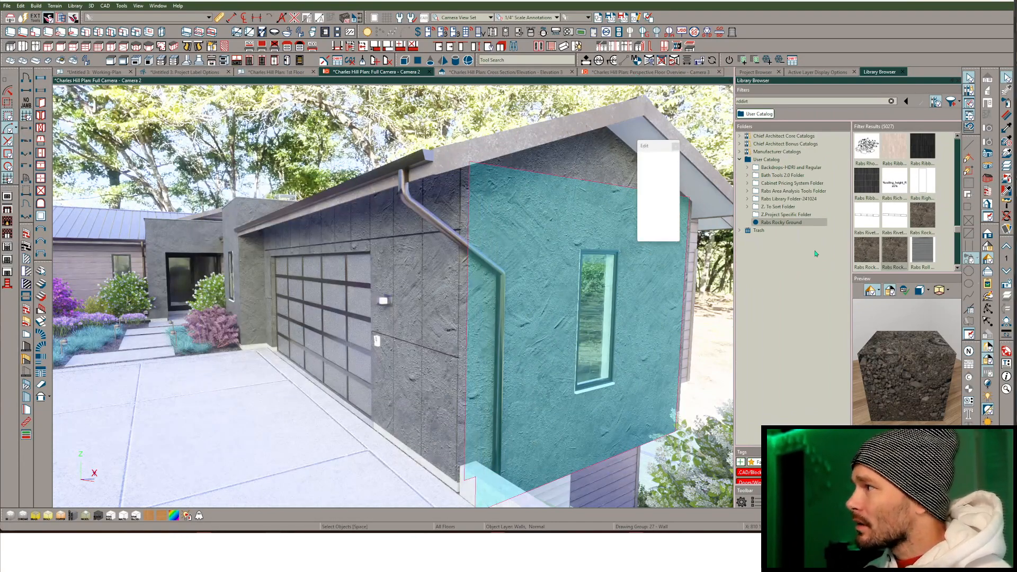
Switch to the Perspective Floor Overview camera and display floor 2 so the garage walls can be viewed without the roof
left_click(653, 343)
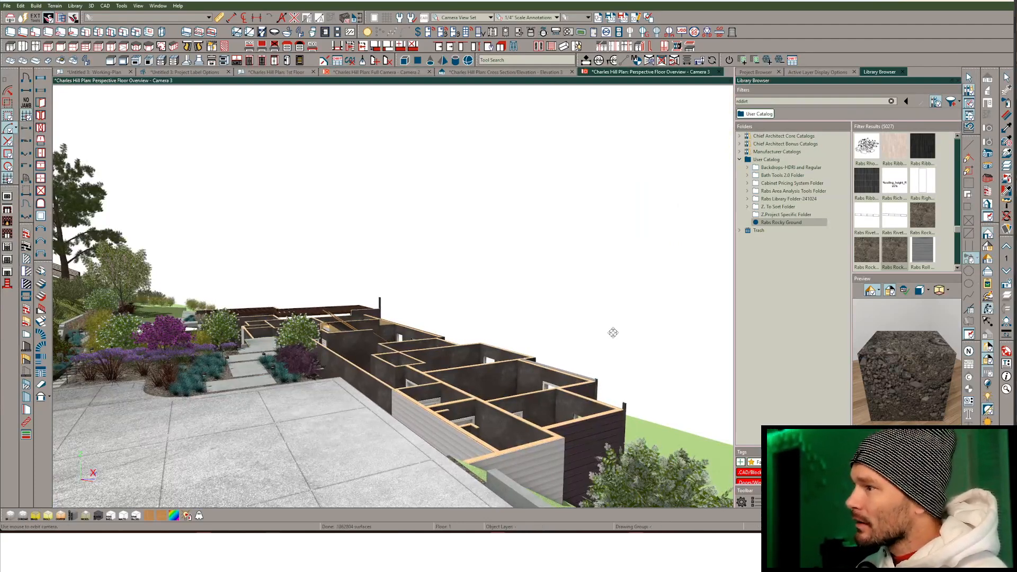
key("Page_Up")
key("Page_Up")
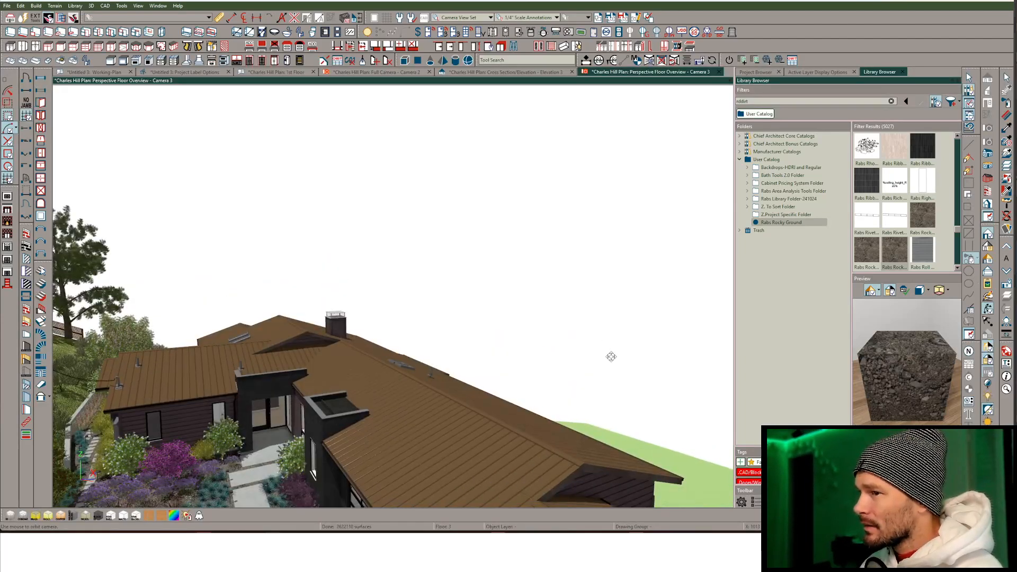
key("Page_Down")
scroll(609, 355, "up", 6)
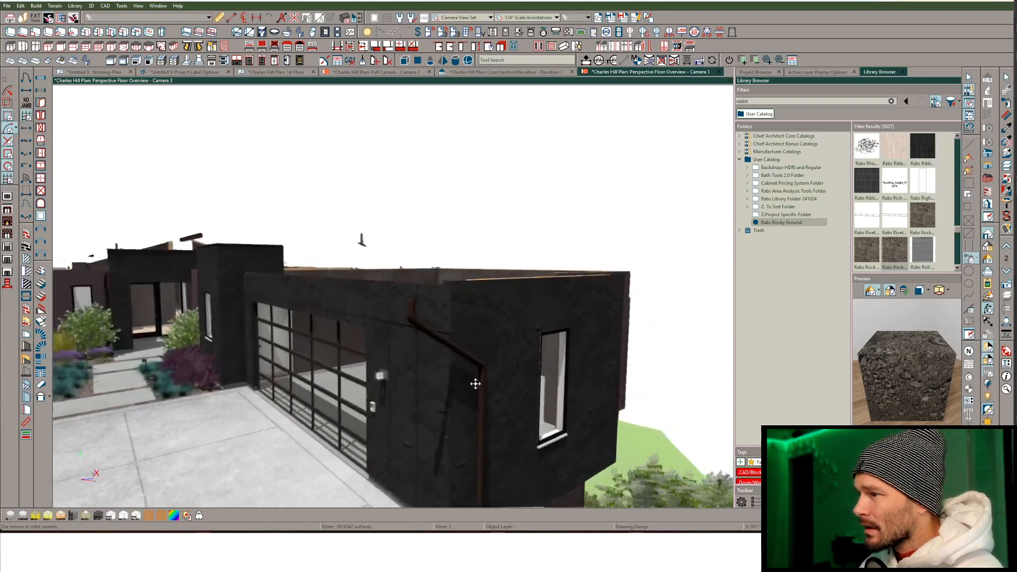
middle_click_drag(475, 384, 481, 282)
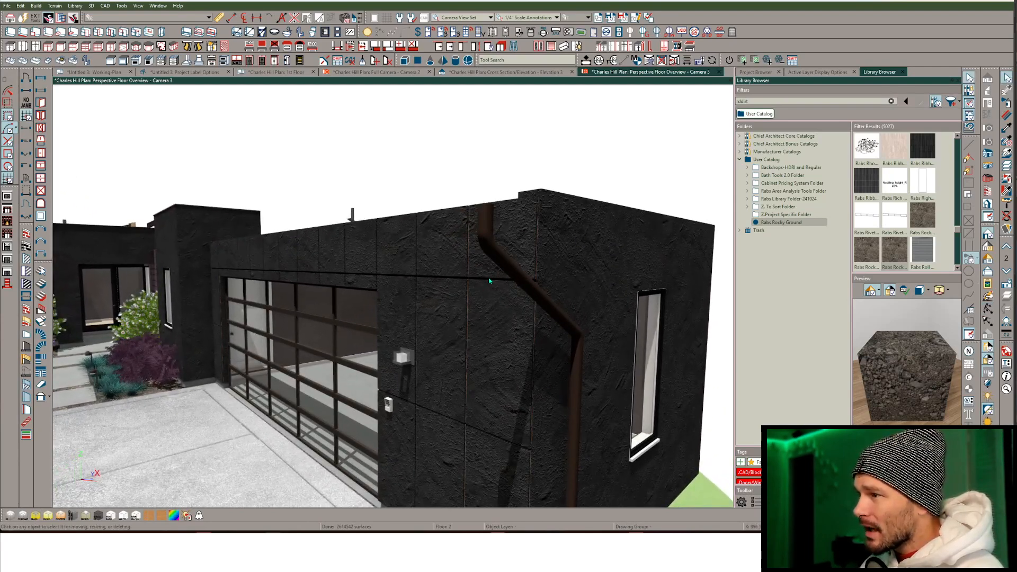
Select the horizontal reveal strip above the garage door together with the vertical strips near the garage's outer corner
left_click(489, 280)
key("Tab")
middle_click_drag(490, 280, 484, 282)
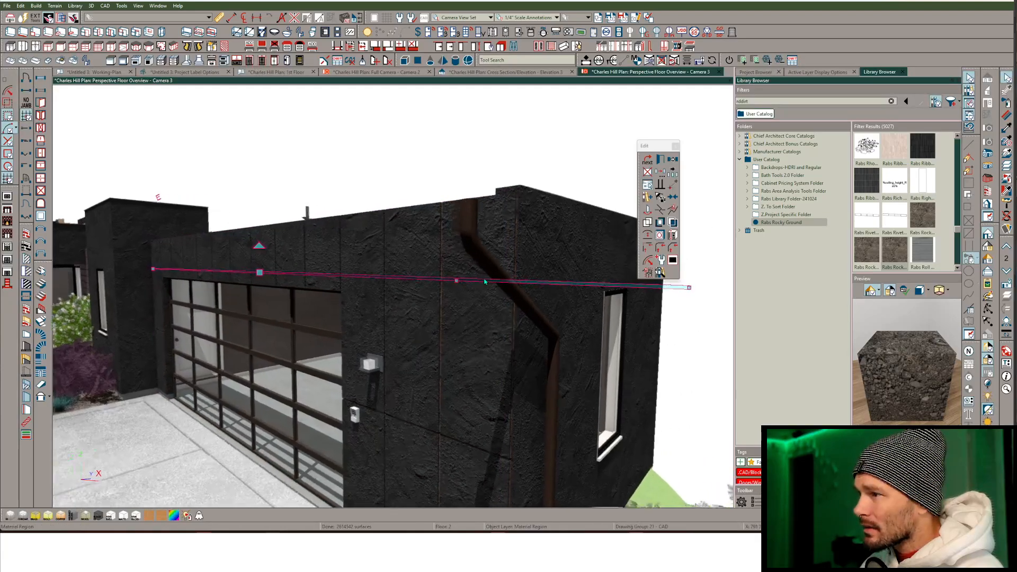
scroll(485, 281, "up", 6)
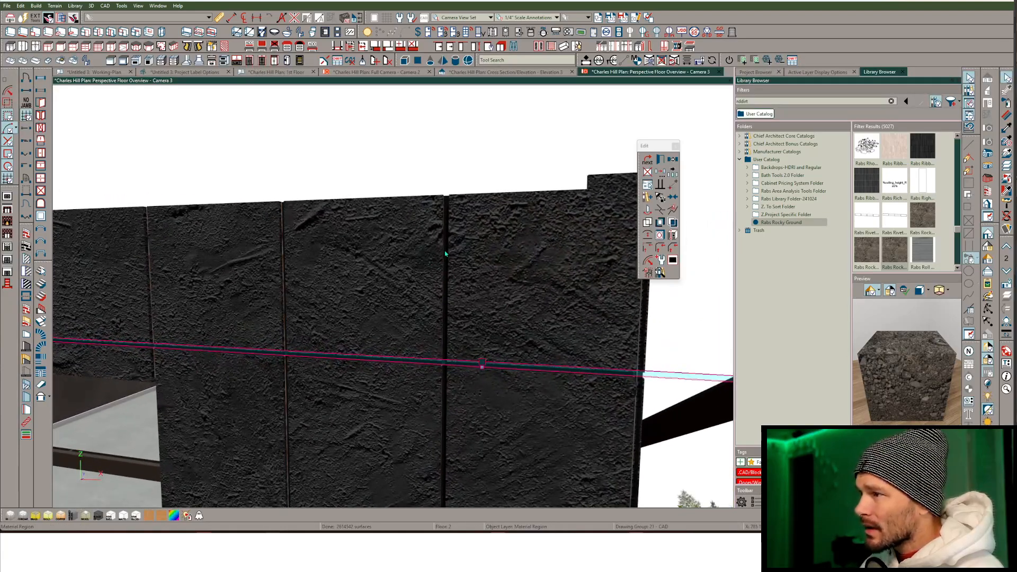
left_click(445, 251, "shift")
left_click(644, 285)
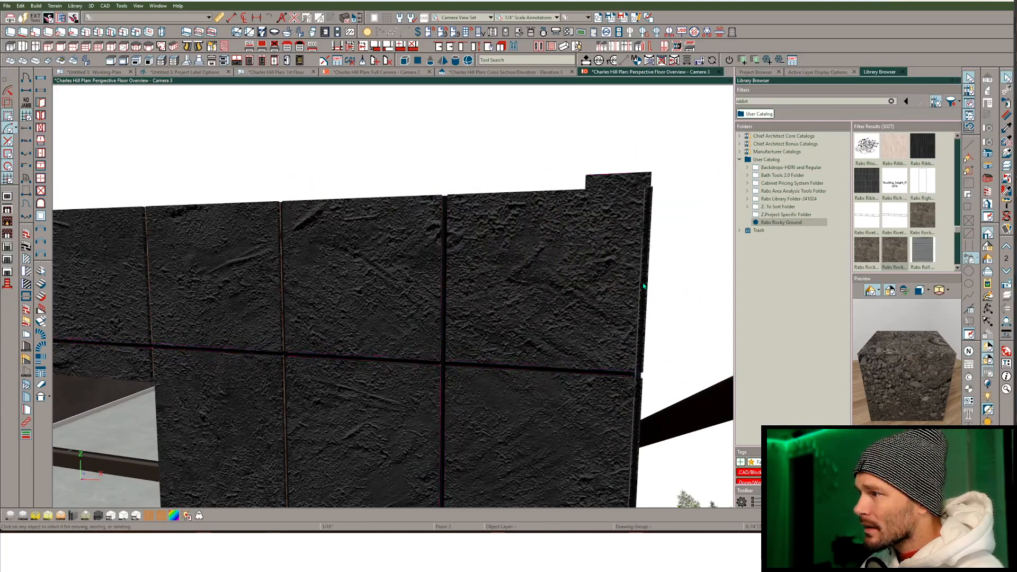
Refine the selection to the reveal strips only and copy them around the garage corner onto the side wall with the narrow window
scroll(644, 286, "down", 6)
middle_click_drag(643, 286, 474, 337)
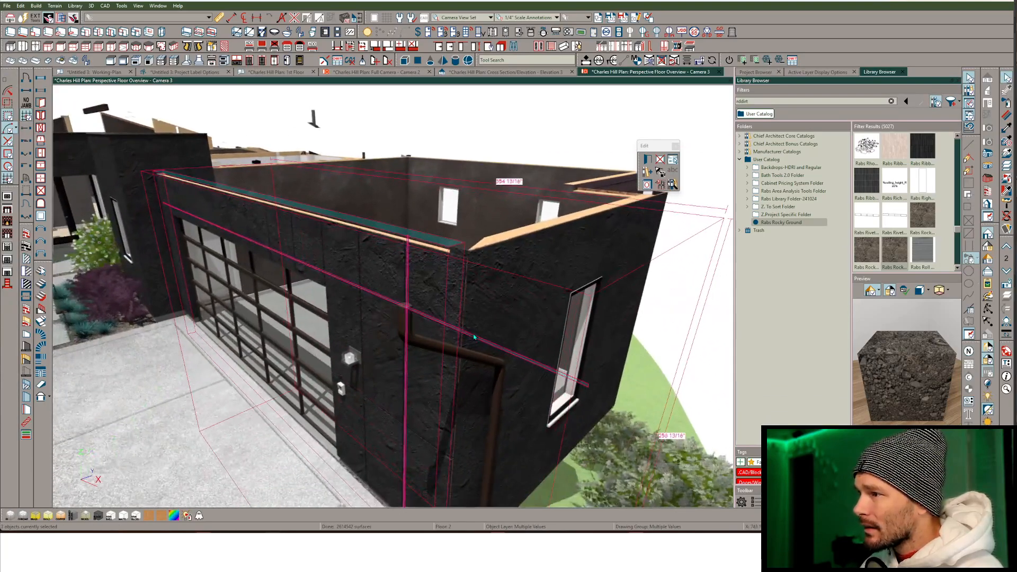
left_click(460, 281)
middle_click_drag(466, 291, 470, 325)
scroll(463, 311, "up", 4)
left_click(554, 307, "shift")
scroll(554, 307, "down", 3)
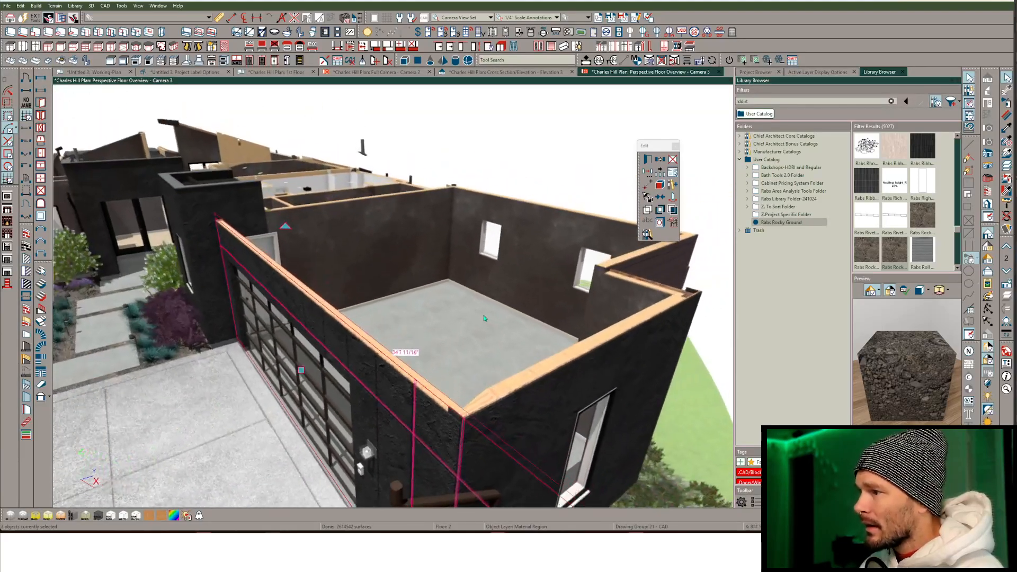
left_click_drag(470, 324, 466, 425)
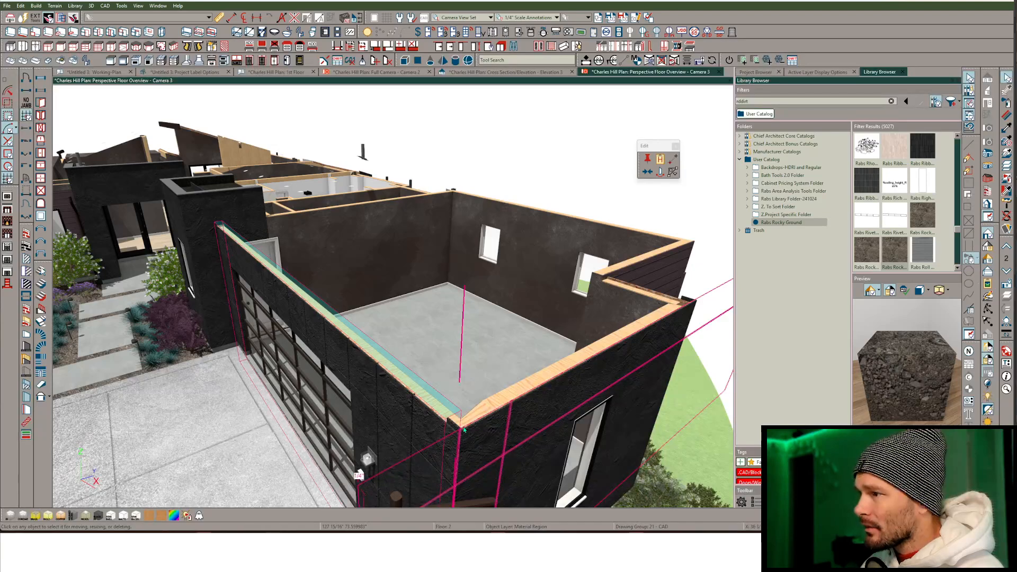
key("ctrl+z")
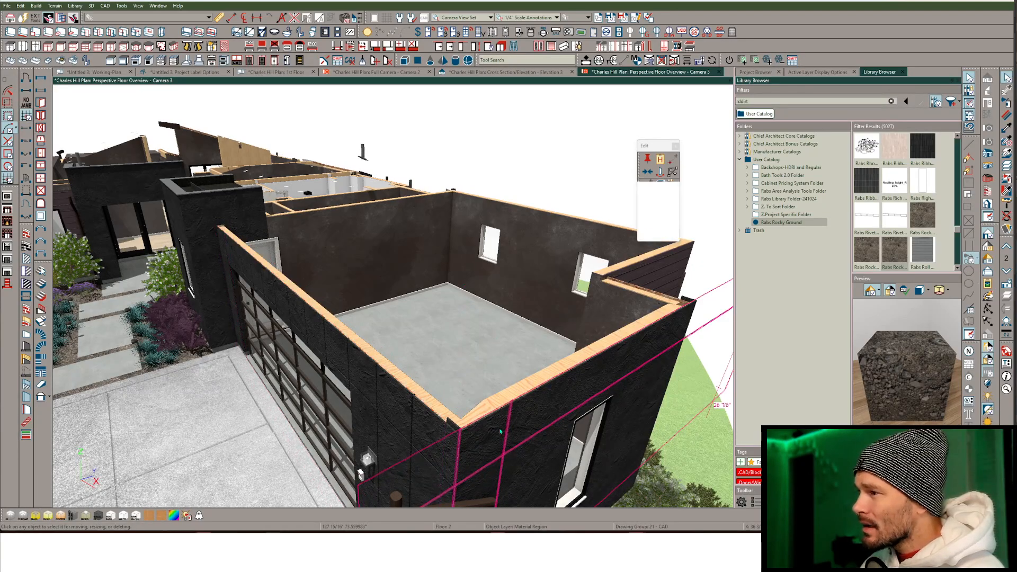
Multiple-copy the side wall's horizontal reveal strip downward from above the narrow window toward the ground
middle_click_drag(707, 351, 636, 339)
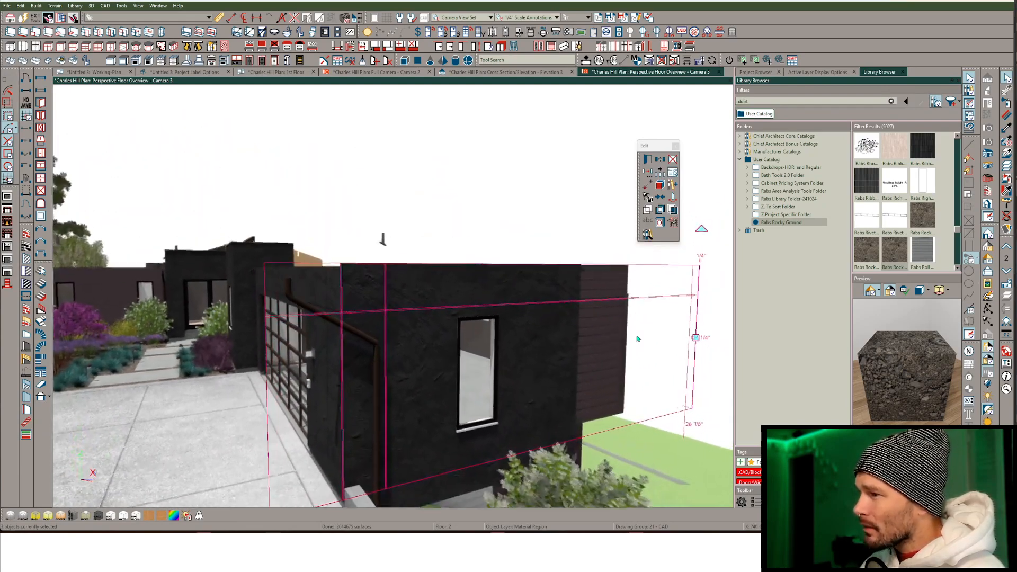
middle_click_drag(499, 337, 457, 306)
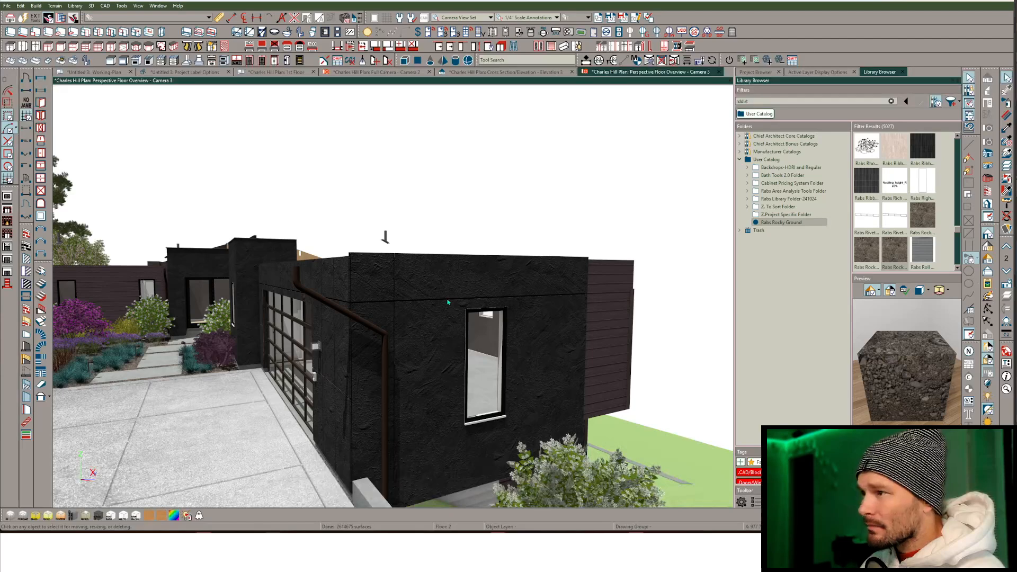
left_click(445, 299)
left_click(672, 173)
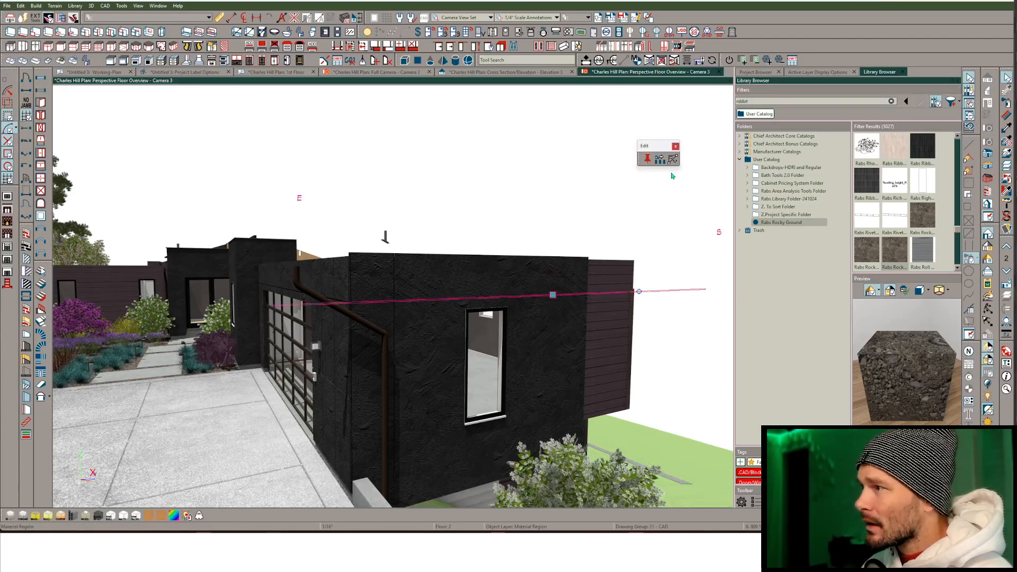
left_click_drag(553, 295, 548, 486)
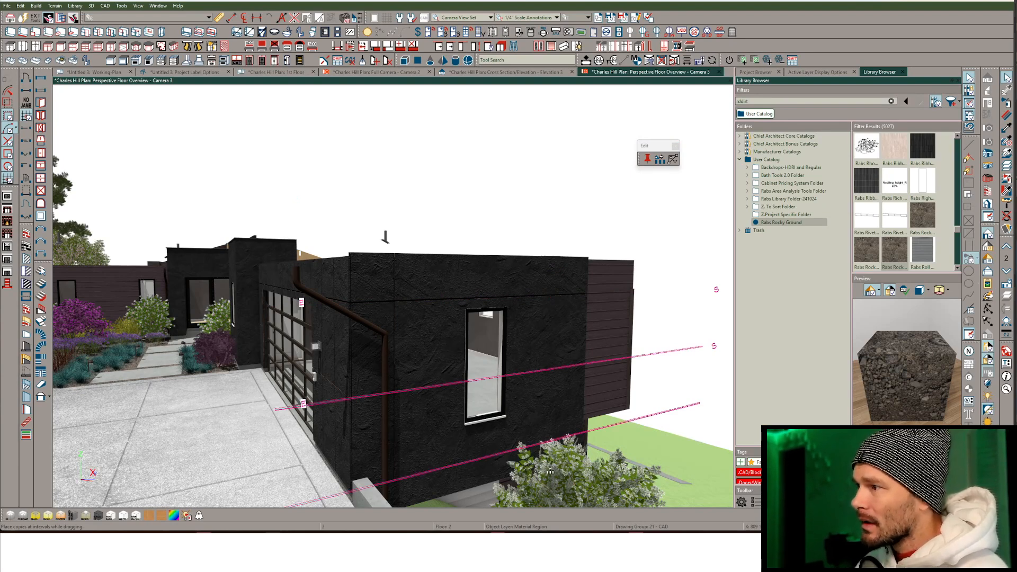
Multiple-copy the side wall's vertical reveal strip across to the far corner, accepting the existing offset between copies
left_click(394, 308)
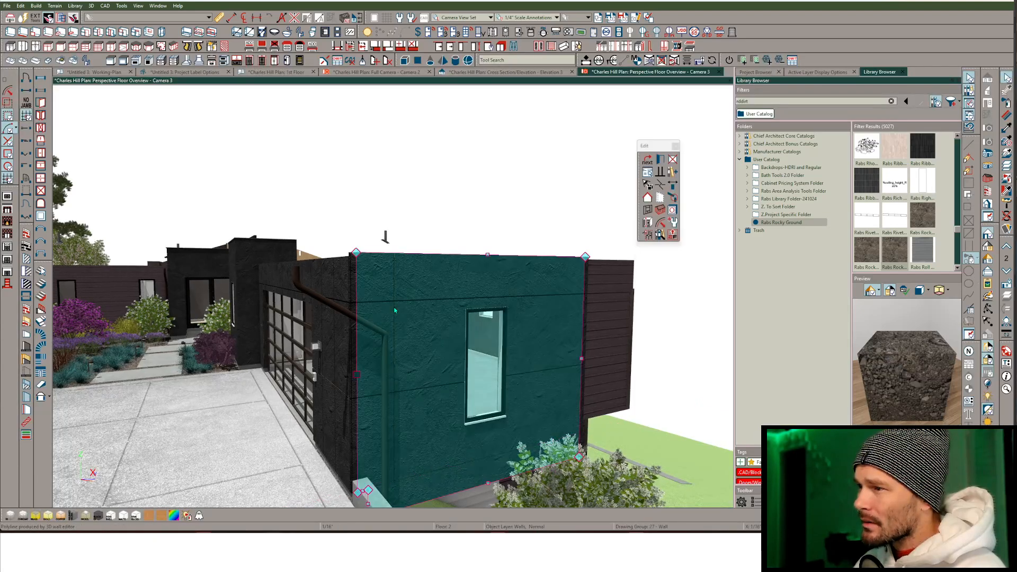
left_click(392, 307)
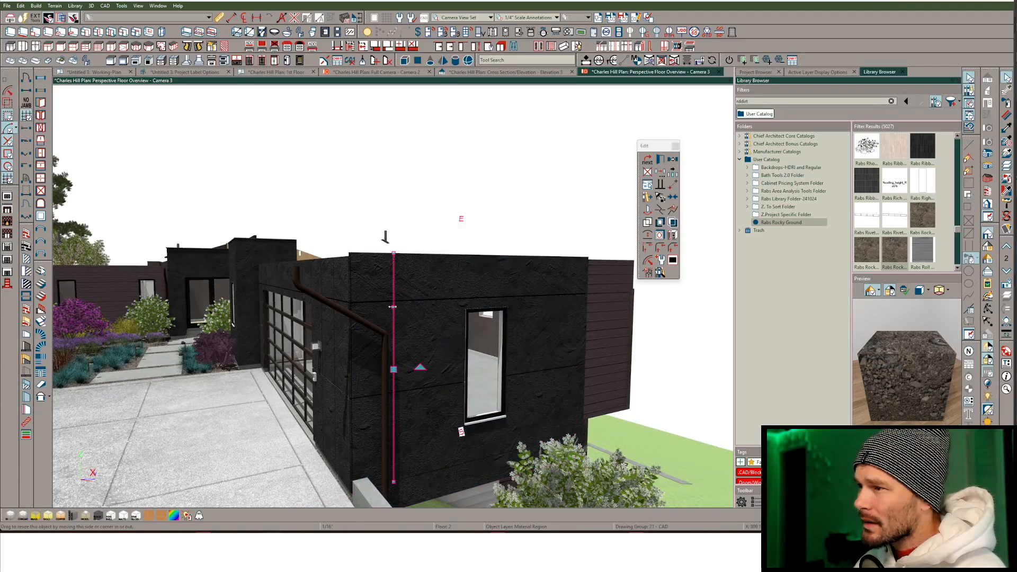
left_click(672, 172)
key("Tab")
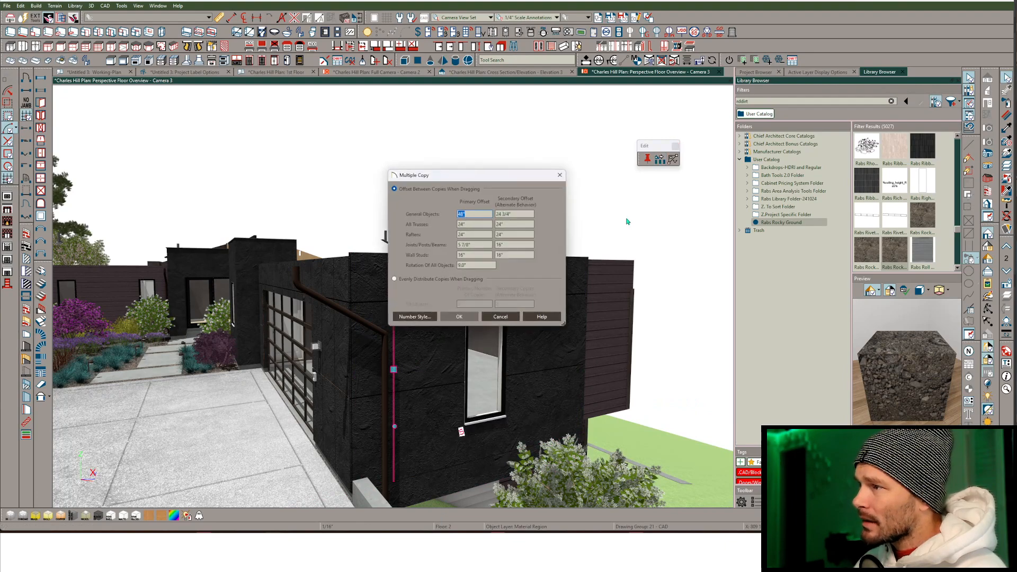
key("Return")
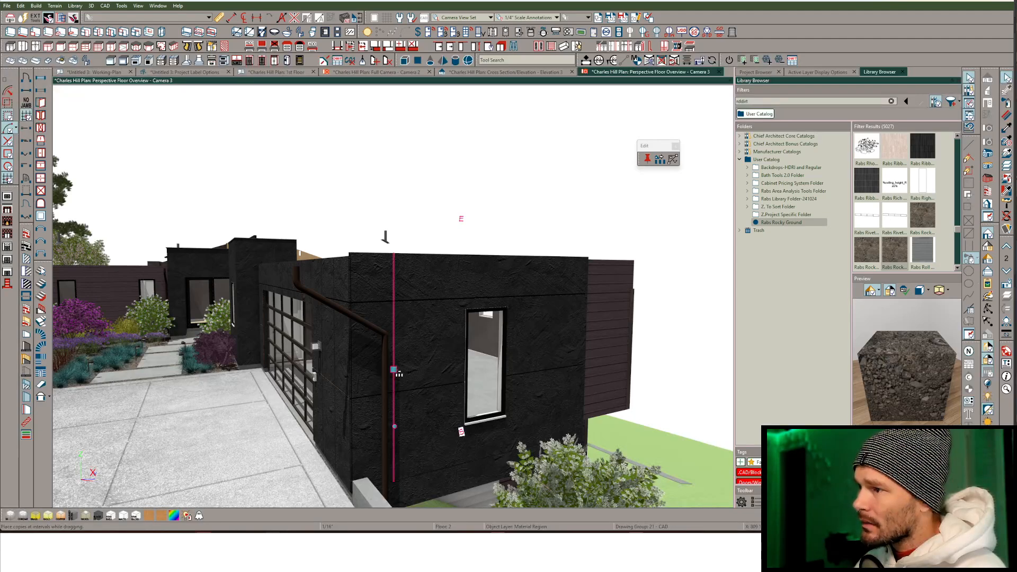
left_click_drag(396, 372, 558, 357)
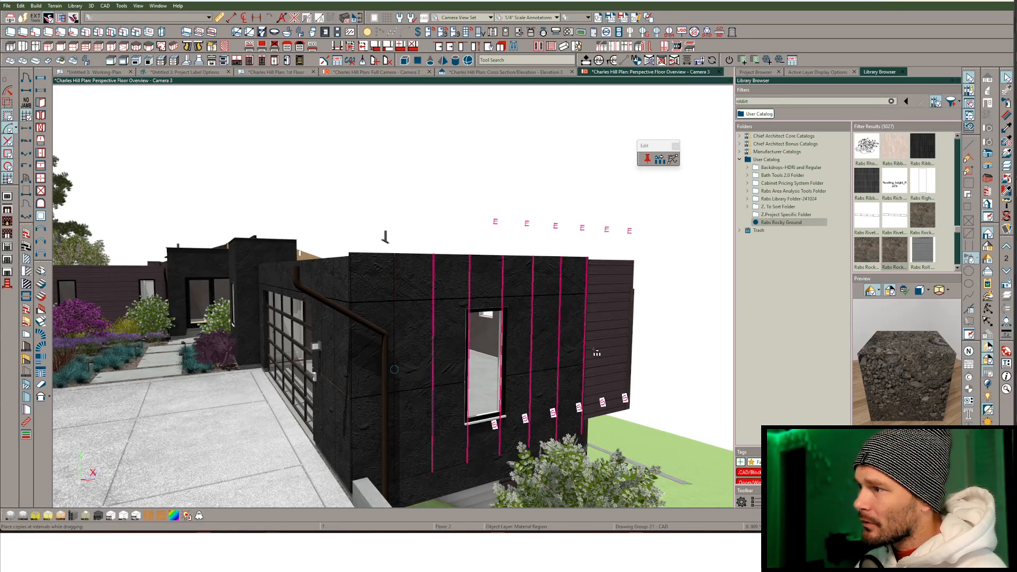
key("ctrl+z")
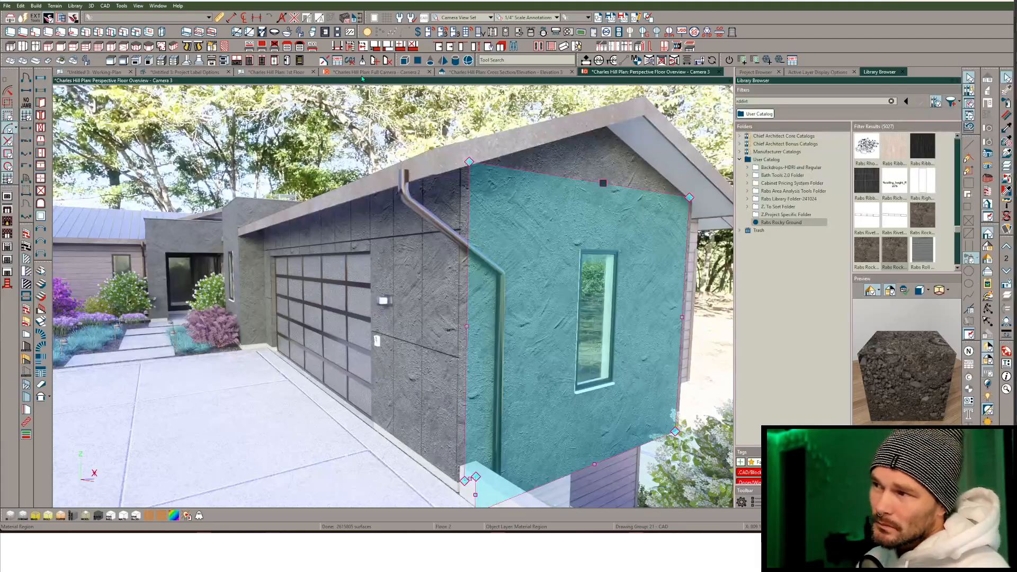
Return to the Full Camera view and inspect the garage exterior from the driveway
key("Escape")
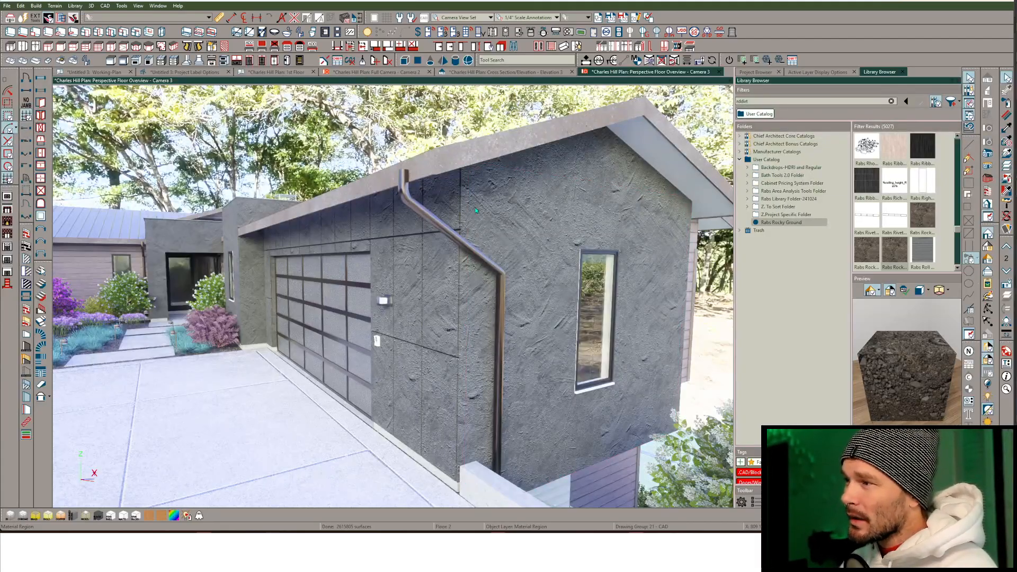
key("ctrl+Tab")
scroll(476, 211, "down", 4)
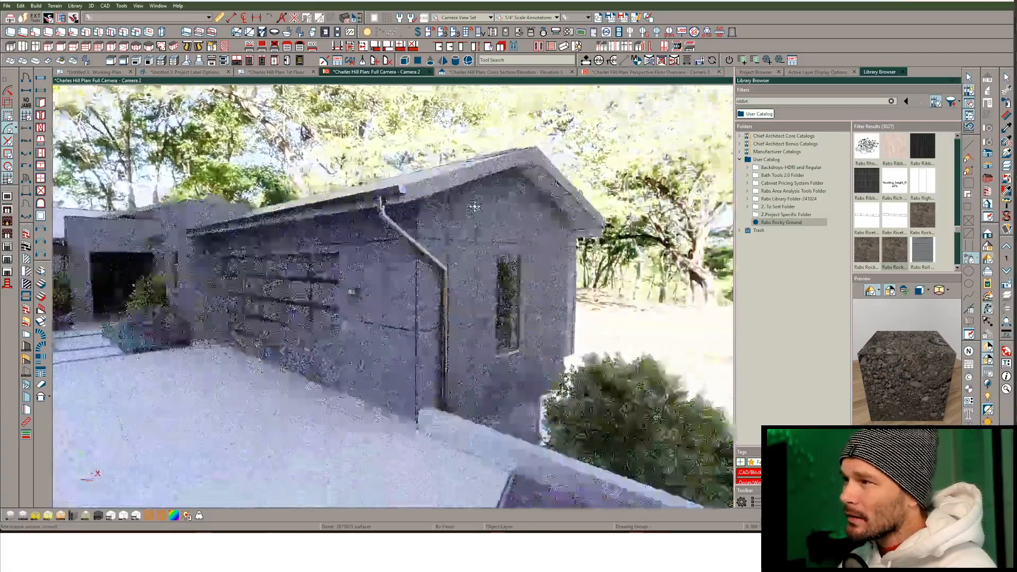
middle_click_drag(476, 207, 556, 205)
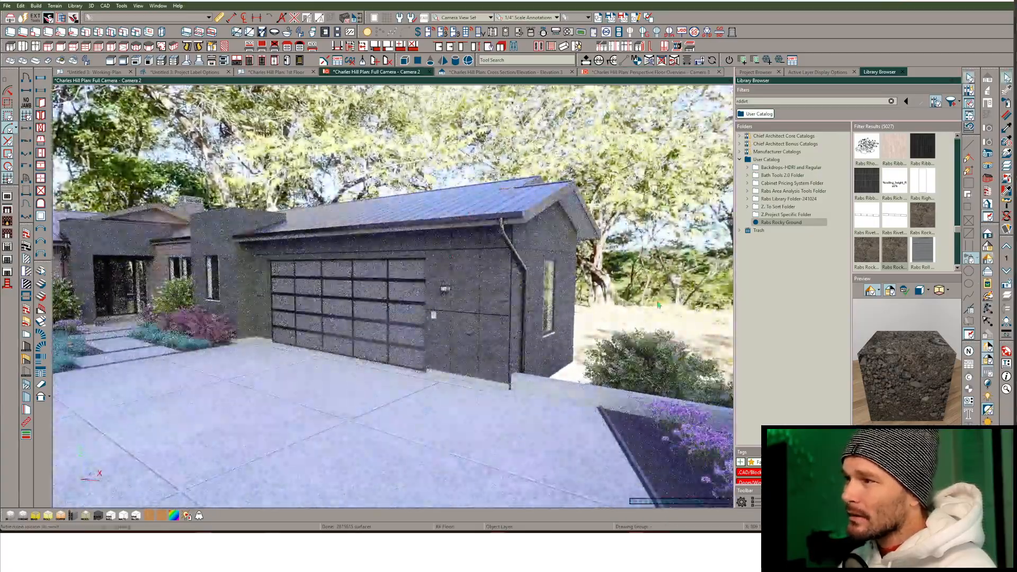